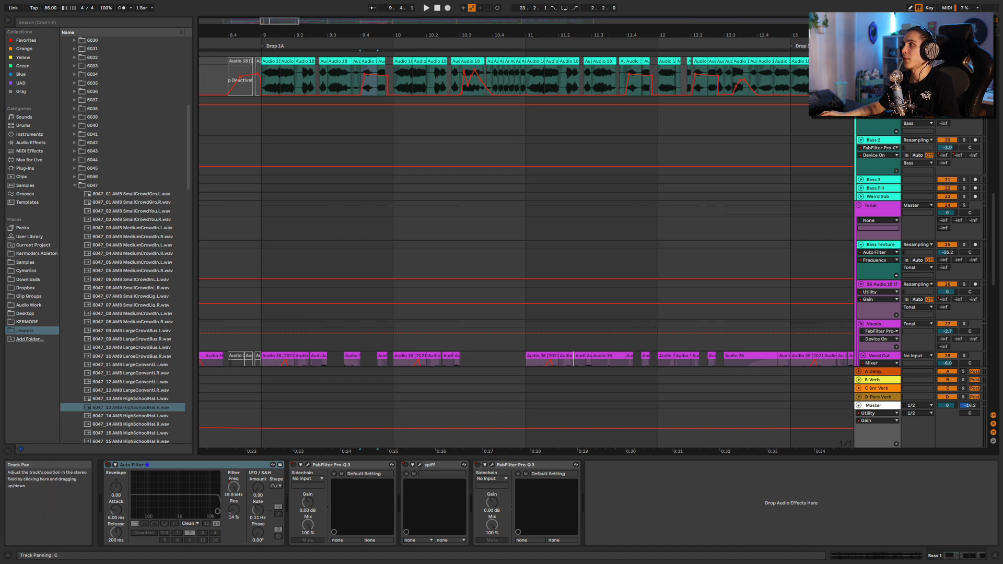
Show the Bass 1 track's C-Snr Verb and B-Verb send automation in their own lanes.
{"action": "left_click", "coordinate": [272, 60]}
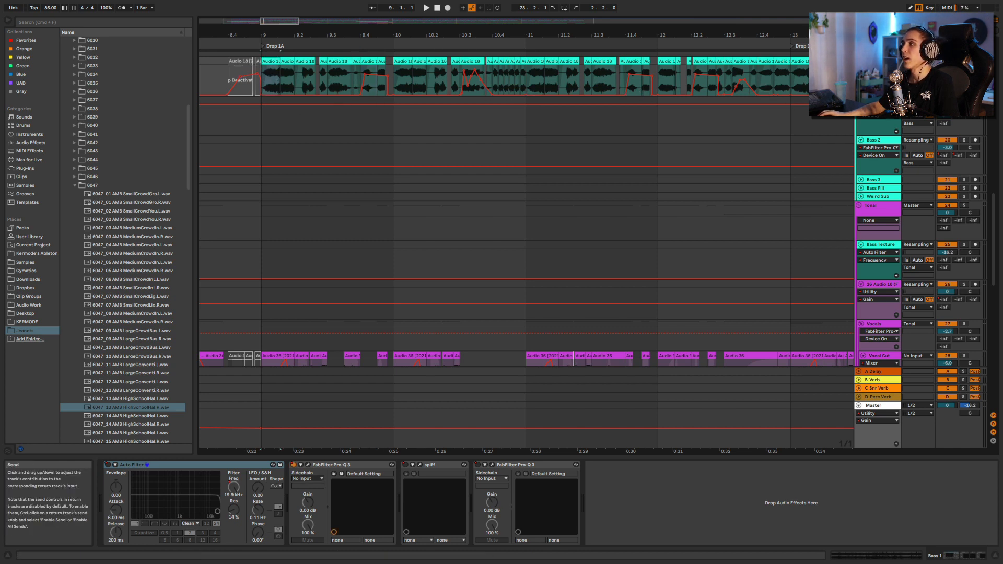
{"action": "right_click", "coordinate": [960, 114]}
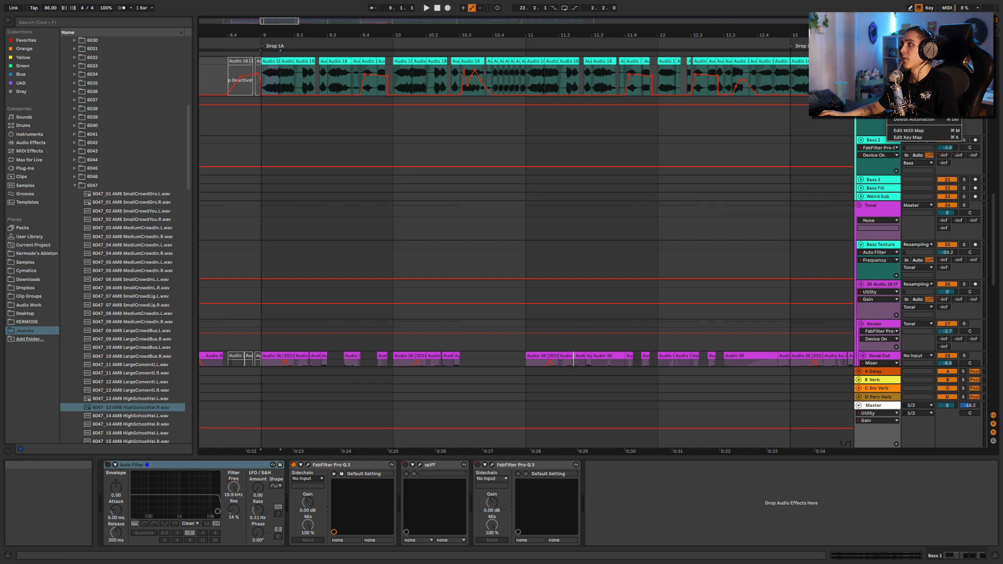
{"action": "left_click", "coordinate": [923, 112]}
{"action": "right_click", "coordinate": [973, 77]}
{"action": "left_click", "coordinate": [939, 102]}
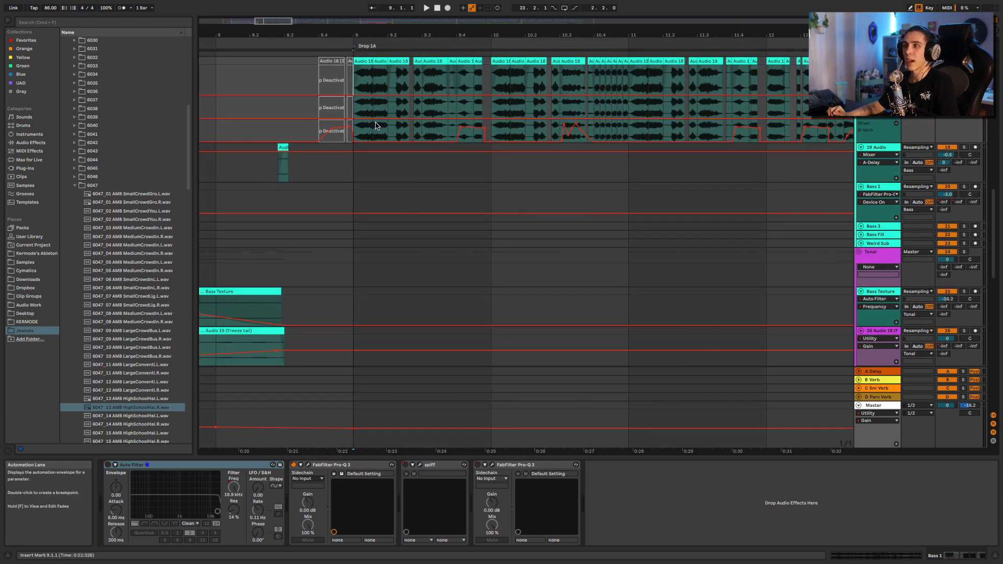
Unfold the B Verb return track and play the arrangement from Drop 1A with Follow enabled.
{"action": "left_click", "coordinate": [370, 11]}
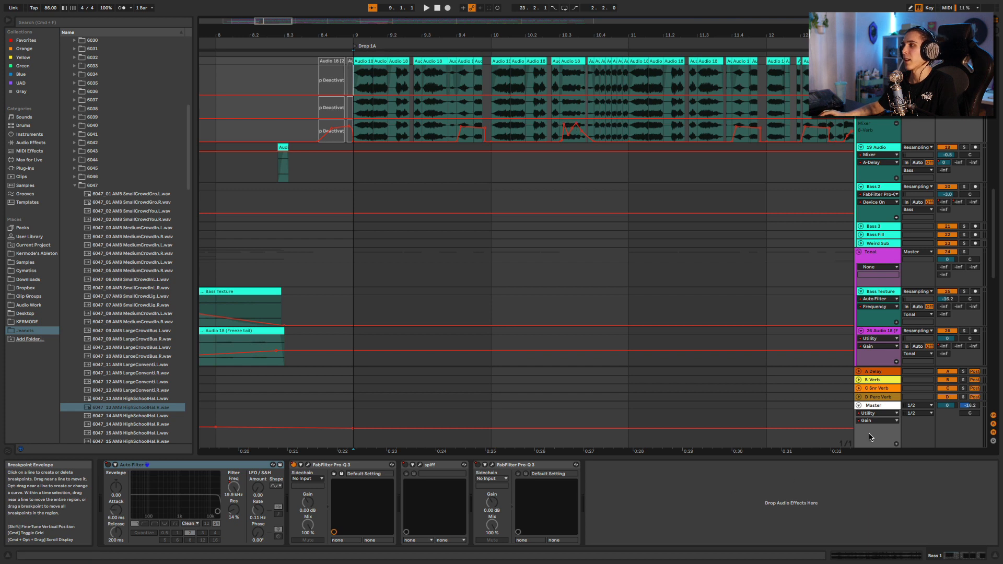
{"action": "left_click", "coordinate": [859, 380]}
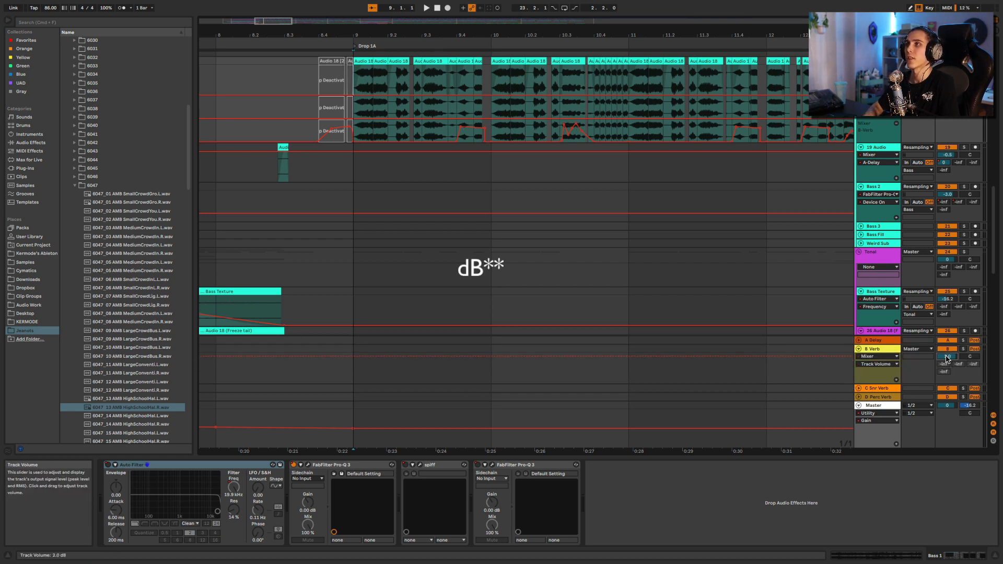
{"action": "key", "text": "space"}
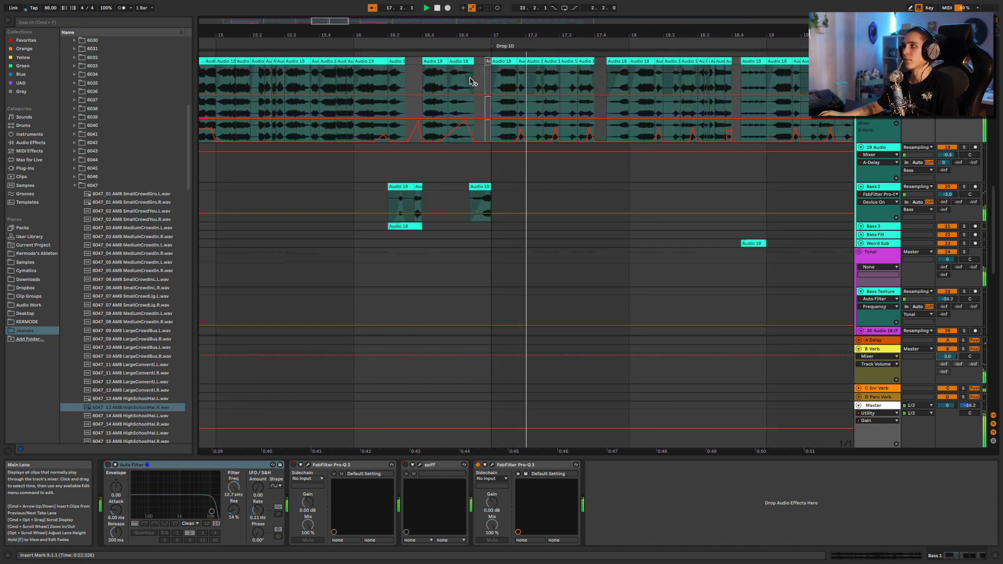
{"action": "key", "text": "space"}
Select the first Bass 1 clip of Drop 1A, from 9.1.1 to 9.1.3, and play from it with Follow turned off.
{"action": "left_click_drag", "start_coordinate": [483, 36], "coordinate": [374, 39]}
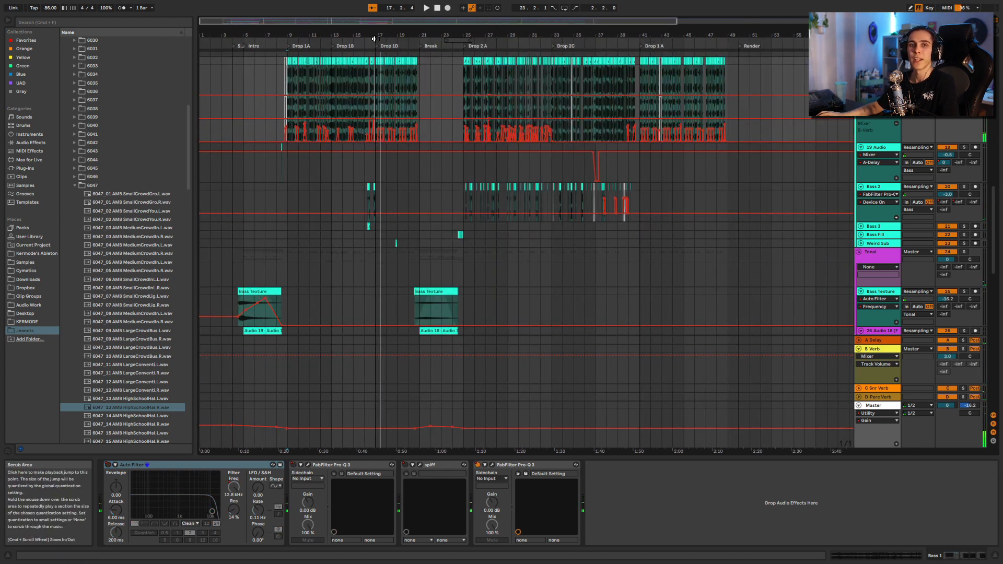
{"action": "left_click_drag", "start_coordinate": [294, 38], "coordinate": [307, 170]}
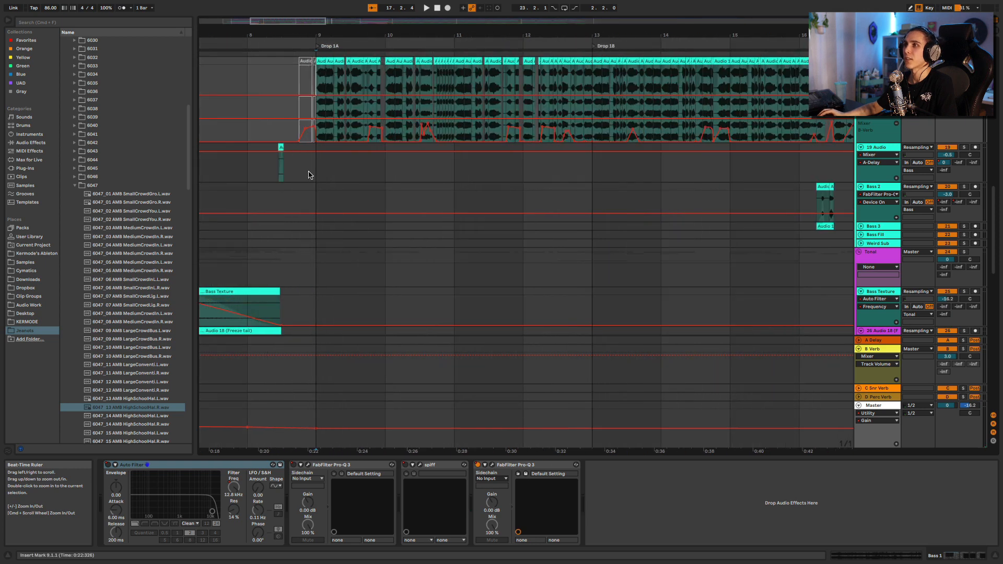
{"action": "scroll", "coordinate": [335, 102], "scroll_direction": "up", "scroll_amount": 3}
{"action": "left_click", "coordinate": [319, 117]}
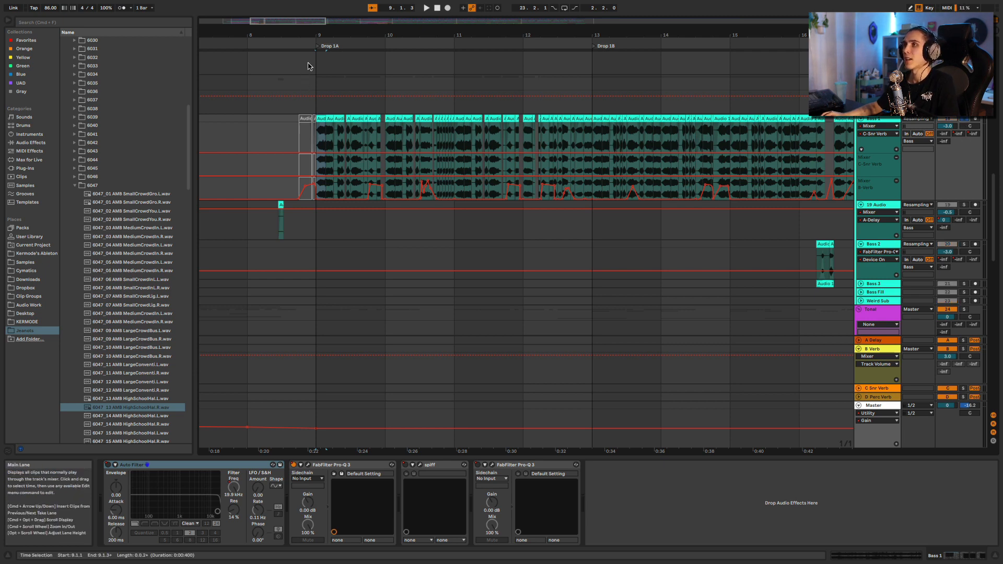
{"action": "left_click_drag", "start_coordinate": [327, 33], "coordinate": [327, 73]}
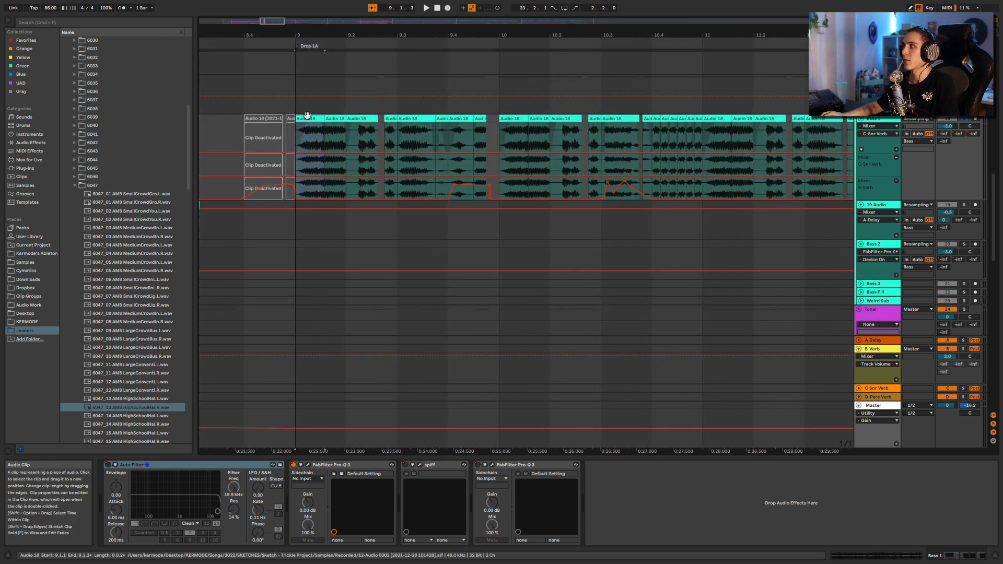
{"action": "key", "text": "space"}
{"action": "left_click", "coordinate": [372, 9]}
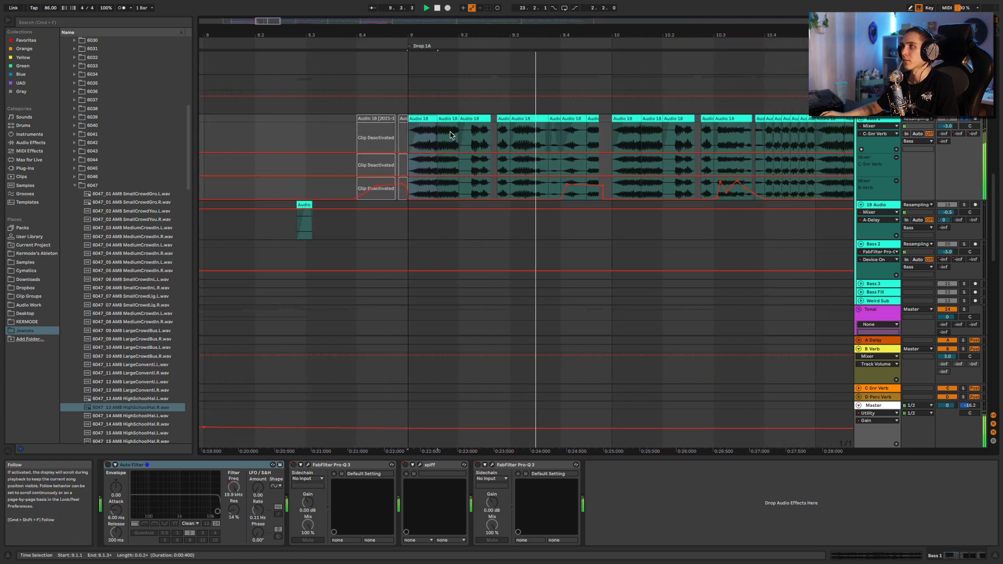
Audition the Bass 1 clips at 9.4.1 and 10.3.1, where the B-Verb send automation rises.
{"action": "left_click", "coordinate": [570, 115]}
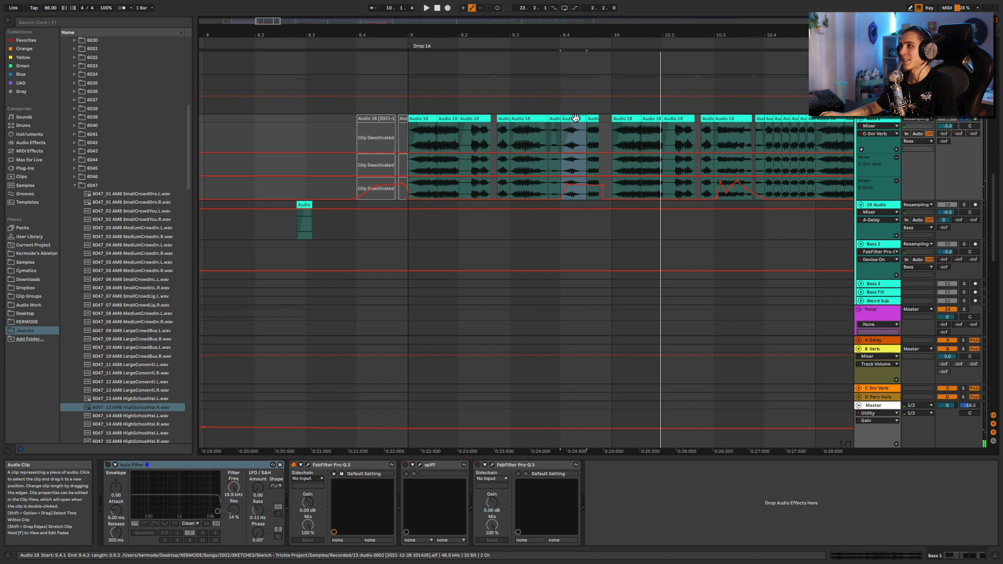
{"action": "key", "text": "space"}
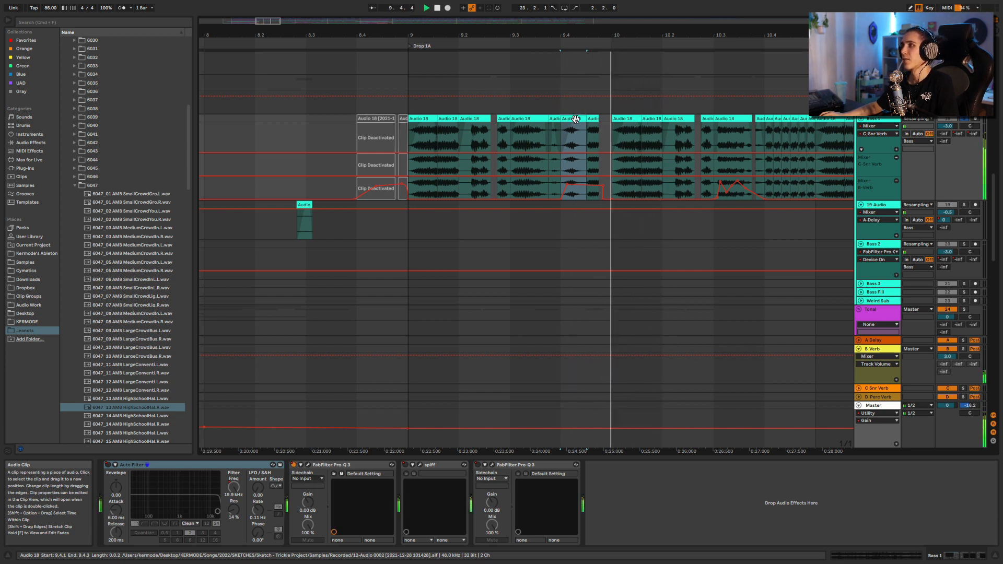
{"action": "left_click", "coordinate": [734, 119]}
{"action": "key", "text": "space"}
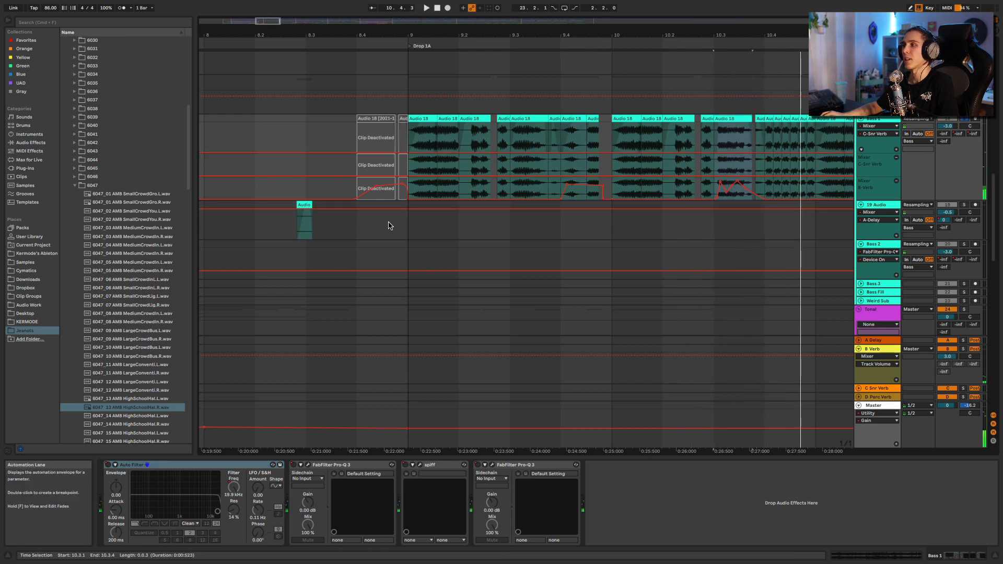
{"action": "key", "text": "space"}
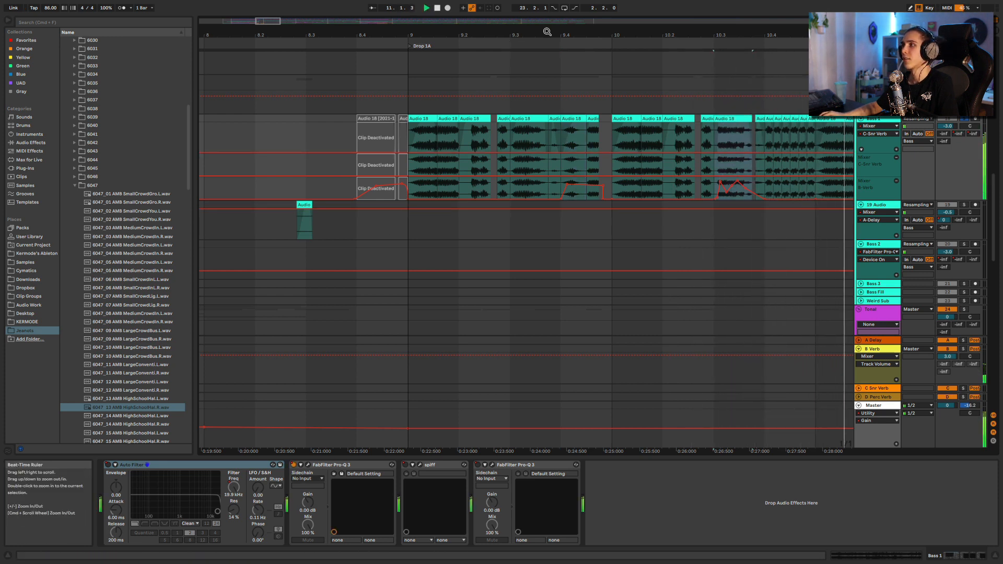
{"action": "key", "text": "space"}
Hold the Bass 1 B-Verb send automation at -12 dB from 9.1 to 9.4 and play that passage.
{"action": "left_click_drag", "start_coordinate": [547, 31], "coordinate": [486, 120]}
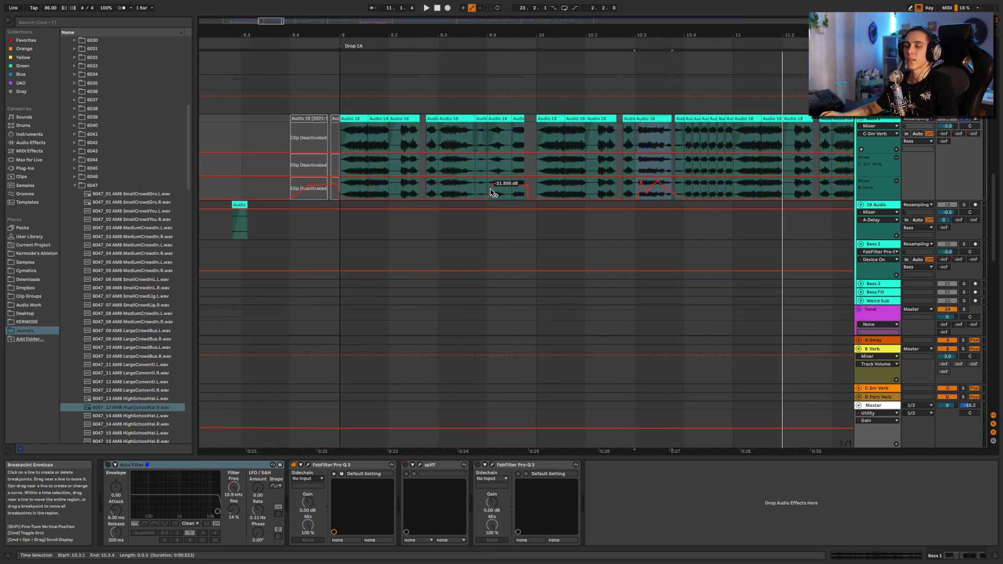
{"action": "left_click_drag", "start_coordinate": [491, 188], "coordinate": [491, 189]}
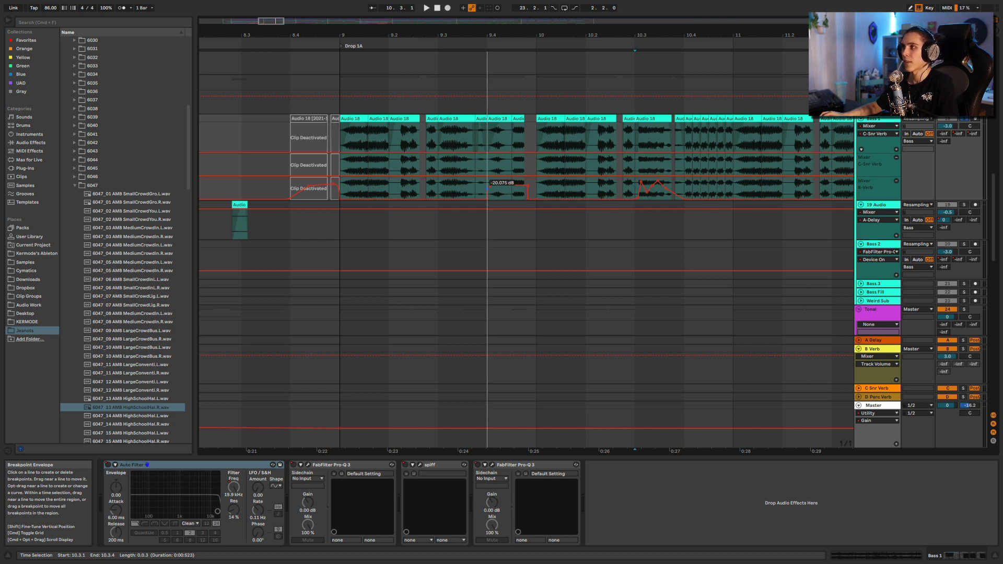
{"action": "left_click", "coordinate": [341, 183]}
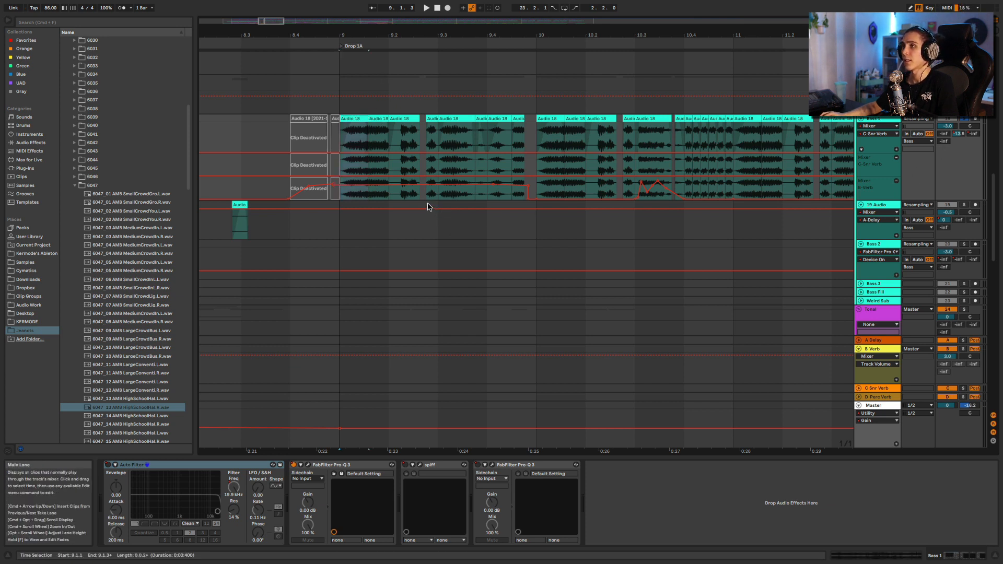
{"action": "key", "text": "space"}
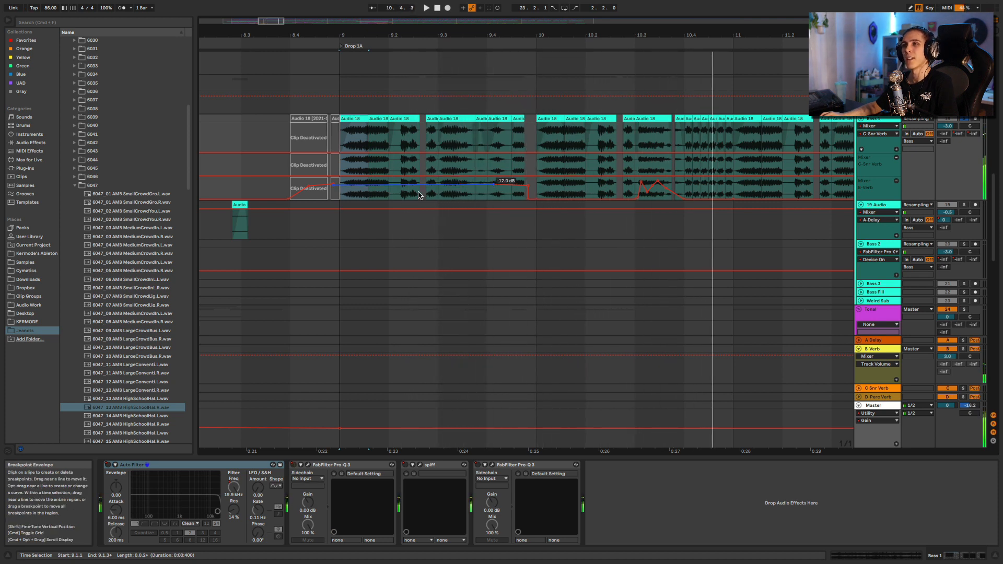
{"action": "key", "text": "space"}
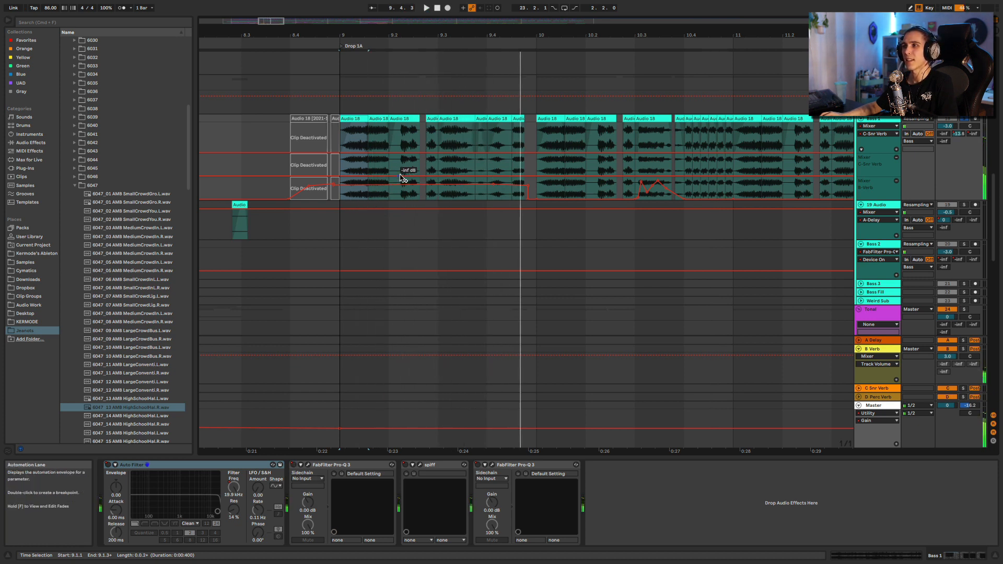
Reshape the start of the B-Verb send automation into a ramp from -inf at 9.1 to about -13 dB at 9.2.
{"action": "key", "text": "space"}
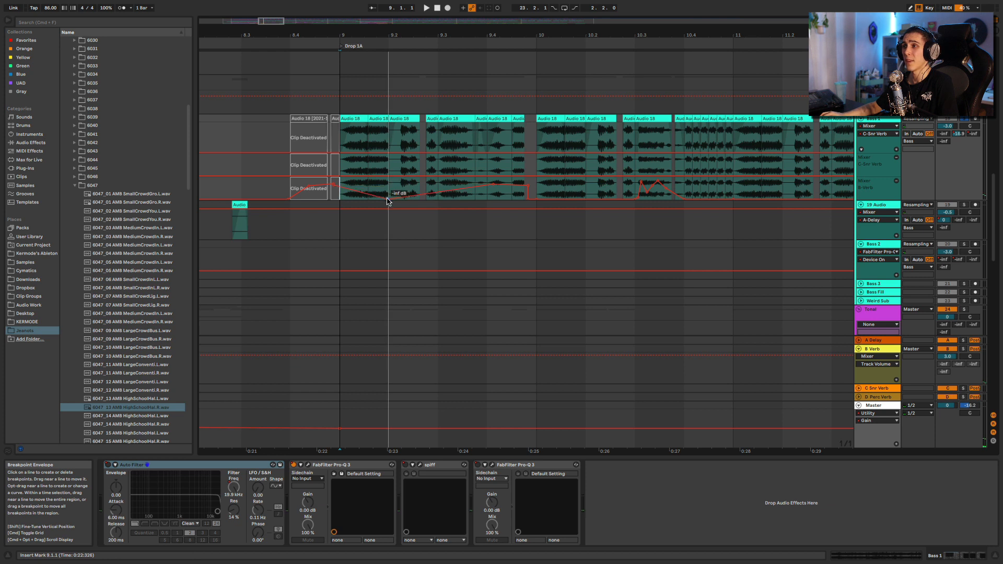
{"action": "key", "text": "space"}
{"action": "left_click_drag", "start_coordinate": [401, 193], "coordinate": [319, 201]}
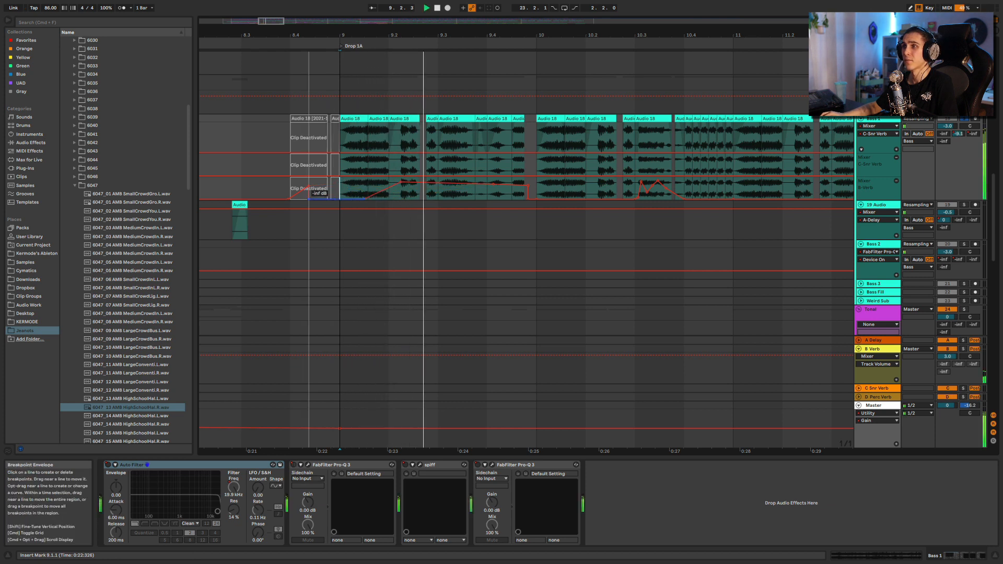
{"action": "key", "text": "super+z"}
{"action": "key", "text": "space"}
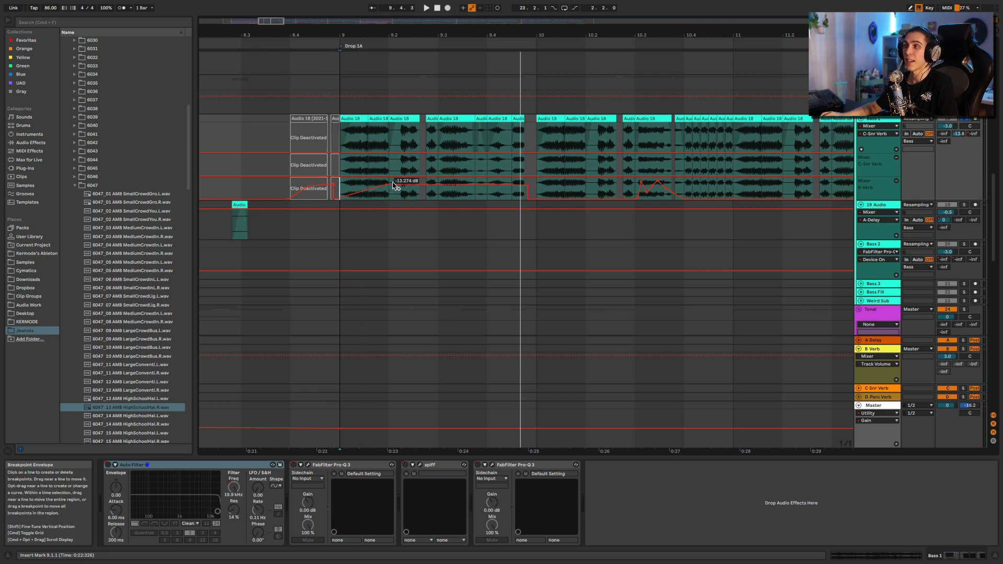
Lower the B-Verb send to -inf between 9.2 and 9.4, and shift the peak back over the first clip at about -6.5 dB.
{"action": "left_click_drag", "start_coordinate": [393, 199], "coordinate": [493, 199]}
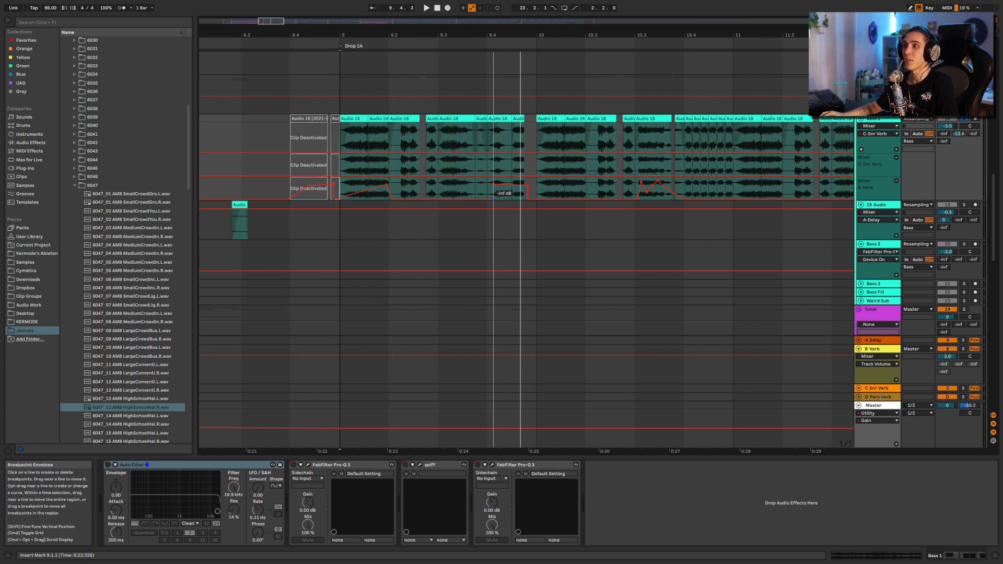
{"action": "key", "text": "space"}
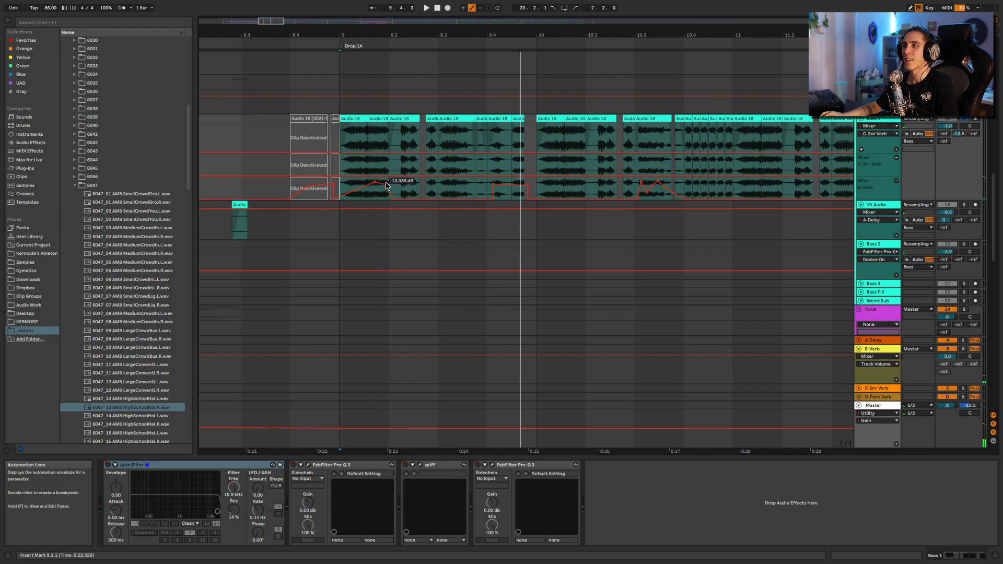
{"action": "key", "text": "space"}
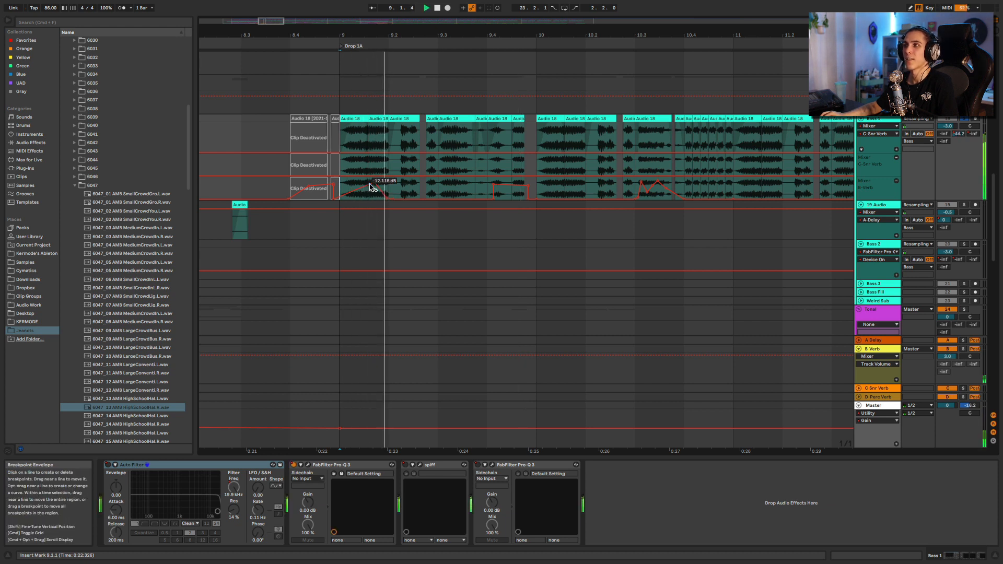
{"action": "key", "text": "space"}
{"action": "left_click_drag", "start_coordinate": [374, 184], "coordinate": [358, 181]}
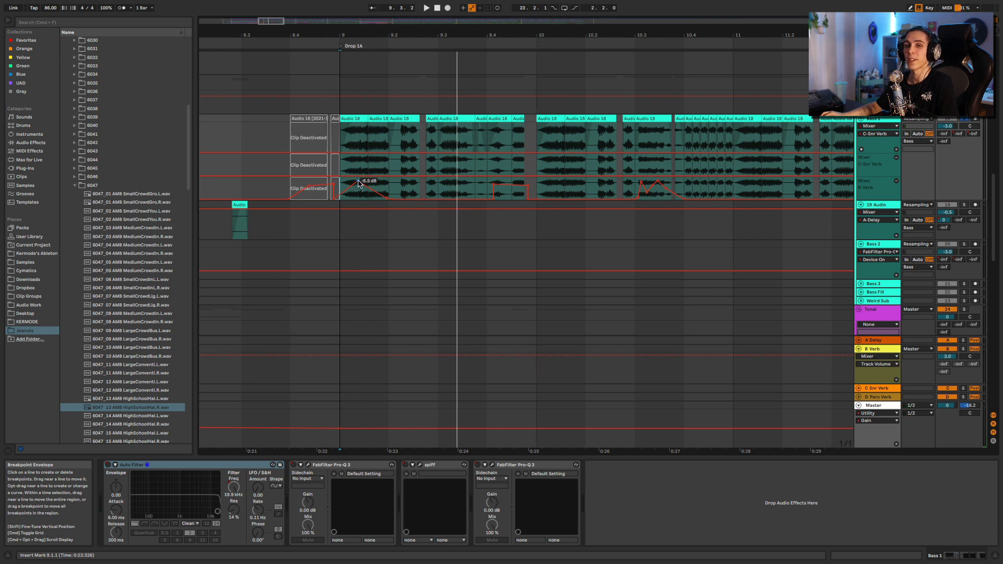
Raise the B-Verb send peak over the first Drop 1A clip to 0.0 dB and play it back.
{"action": "key", "text": "space"}
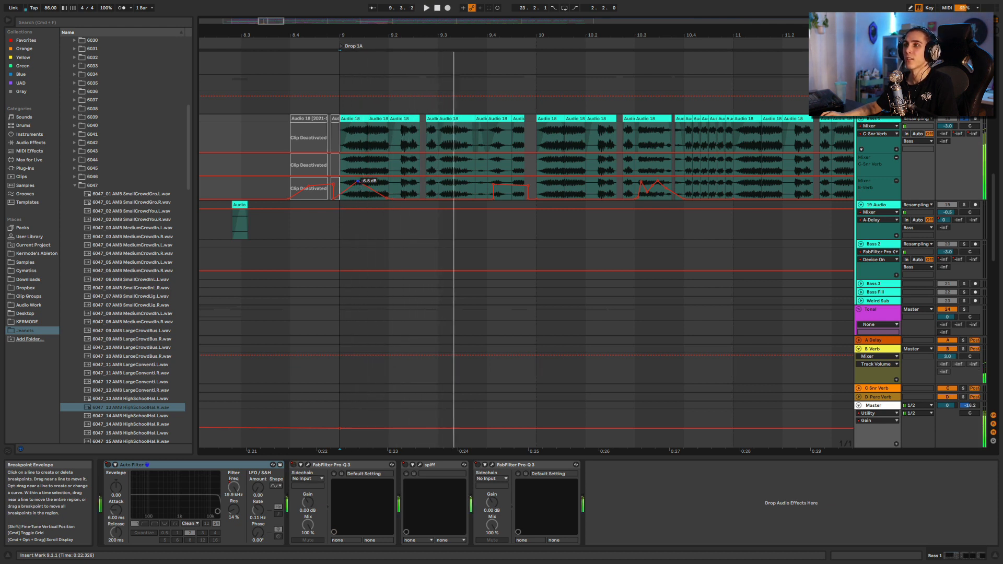
{"action": "key", "text": "space"}
{"action": "key", "text": "space"}
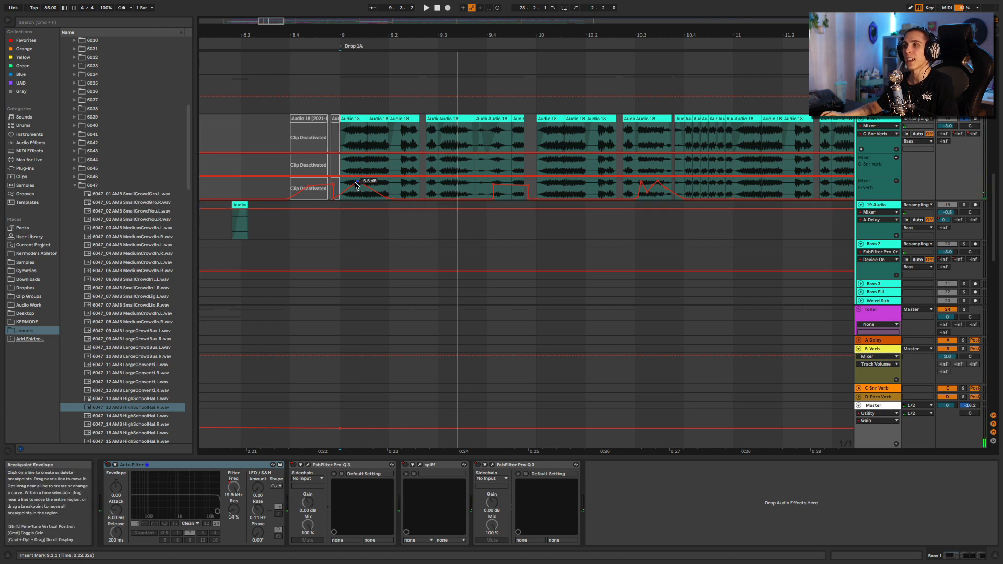
{"action": "key", "text": "space"}
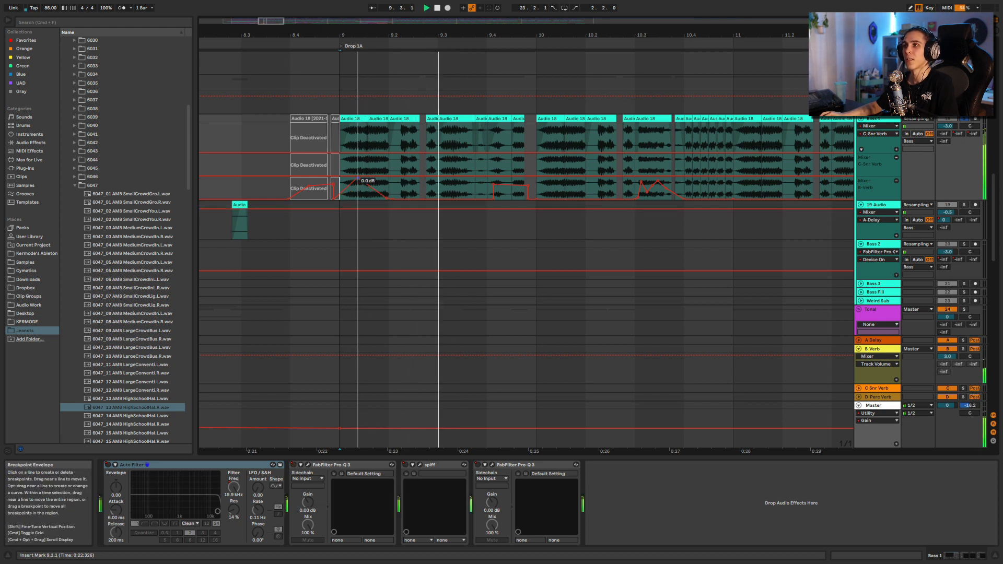
{"action": "key", "text": "space"}
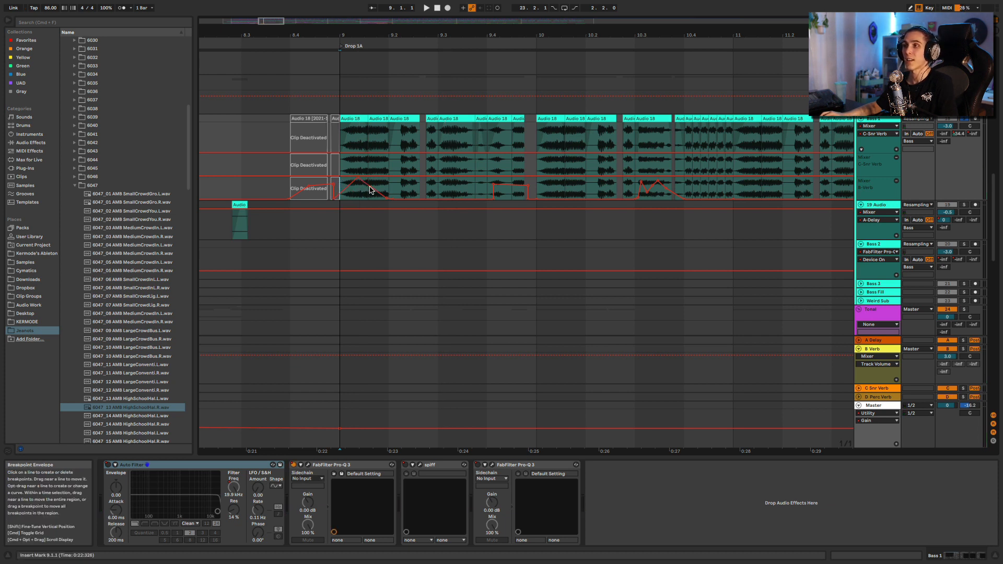
{"action": "key", "text": "space"}
{"action": "key", "text": "space"}
Add a short B-Verb send peak of about -15.5 dB over the third Drop 1A clip, returning to -inf, and play it.
{"action": "left_click_drag", "start_coordinate": [356, 181], "coordinate": [384, 181]}
{"action": "key", "text": "space"}
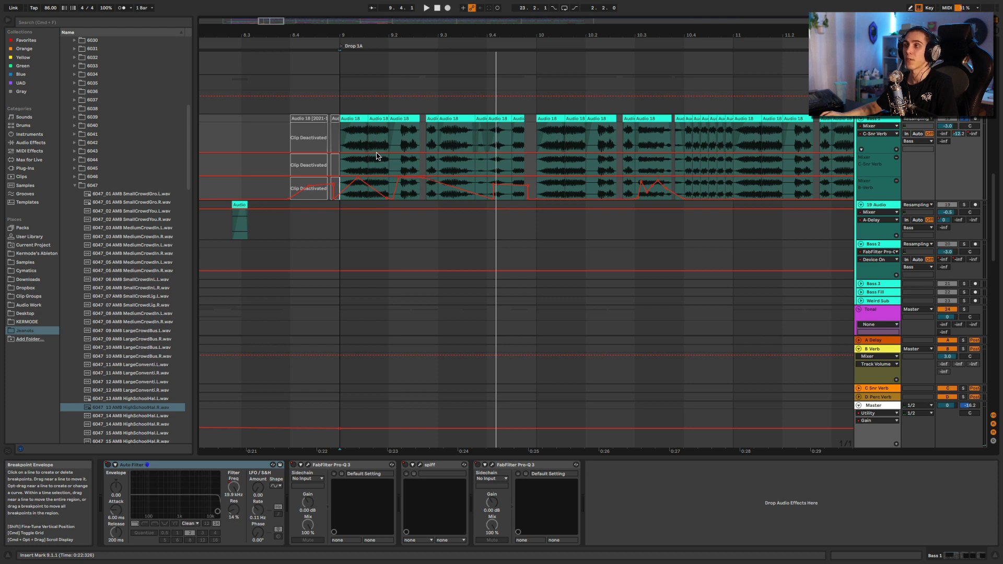
{"action": "key", "text": "space"}
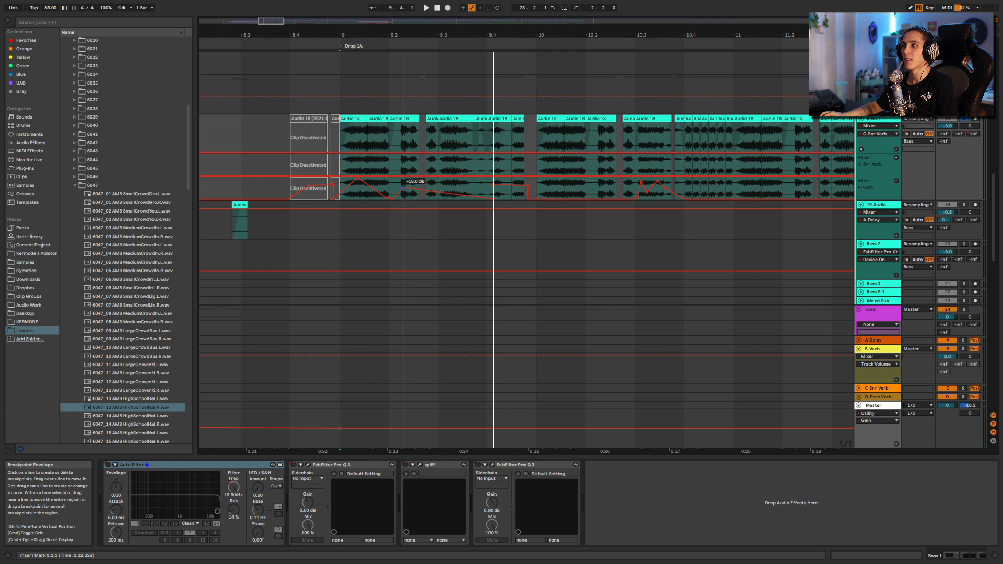
{"action": "mouse_move", "coordinate": [403, 185]}
{"action": "left_mouse_down"}
{"action": "mouse_move", "coordinate": [419, 185]}
{"action": "mouse_move", "coordinate": [403, 185]}
{"action": "mouse_move", "coordinate": [411, 198]}
{"action": "left_mouse_up"}
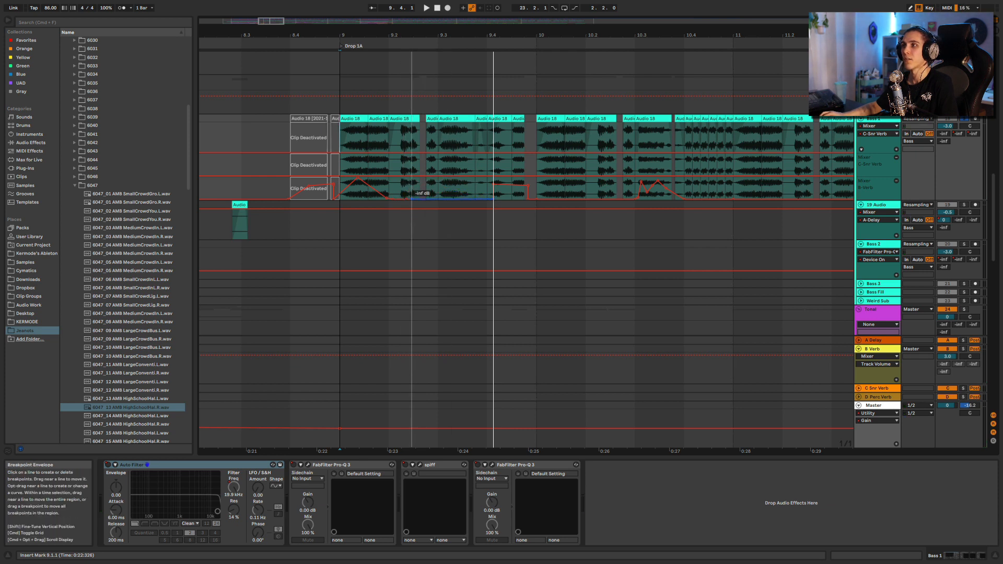
{"action": "key", "text": "space"}
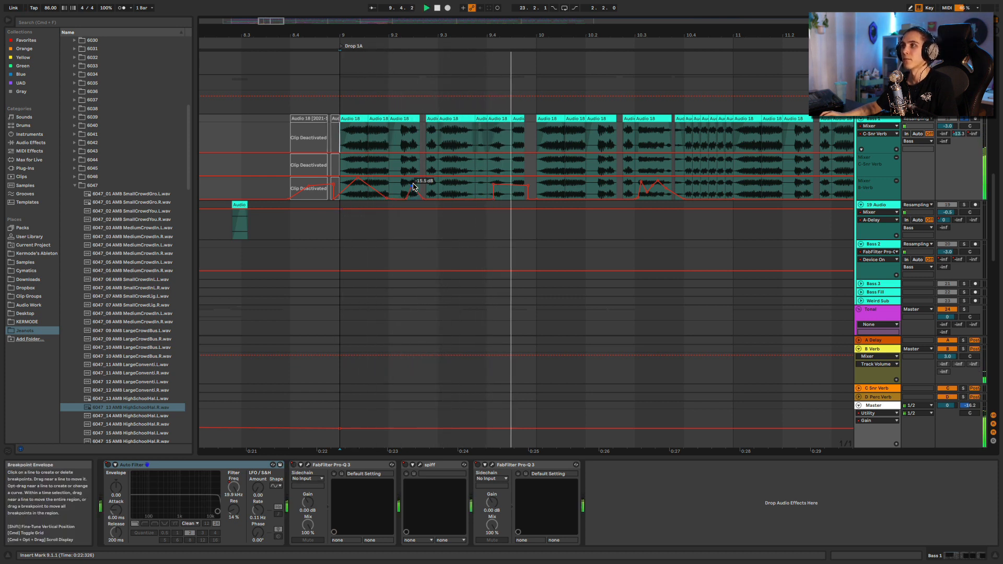
Add a B-Verb send peak just after 9.3 in Drop 1A, settling at about -13.0 dB, and play it back.
{"action": "key", "text": "space"}
{"action": "left_click", "coordinate": [437, 187]}
{"action": "left_click", "coordinate": [437, 194]}
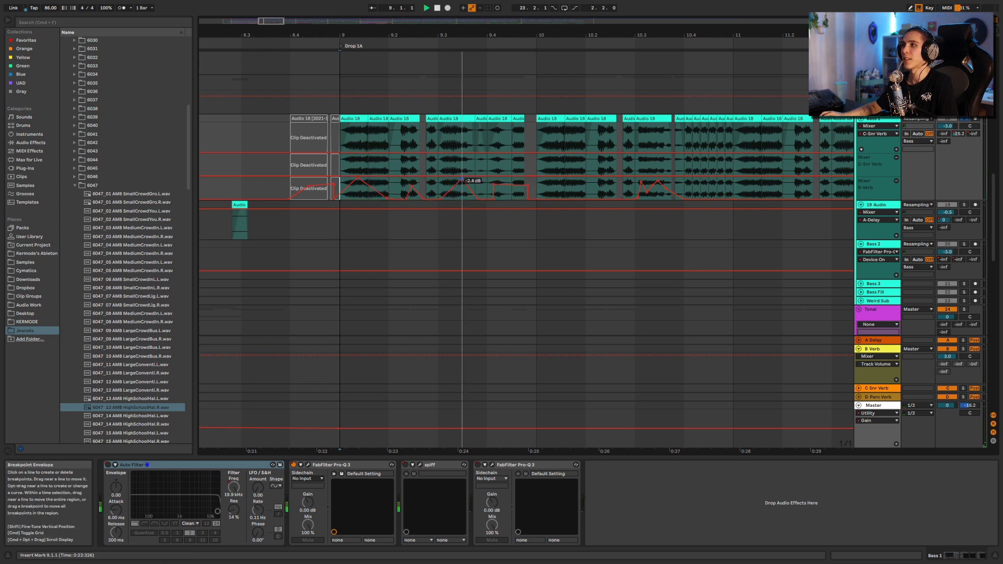
{"action": "key", "text": "space"}
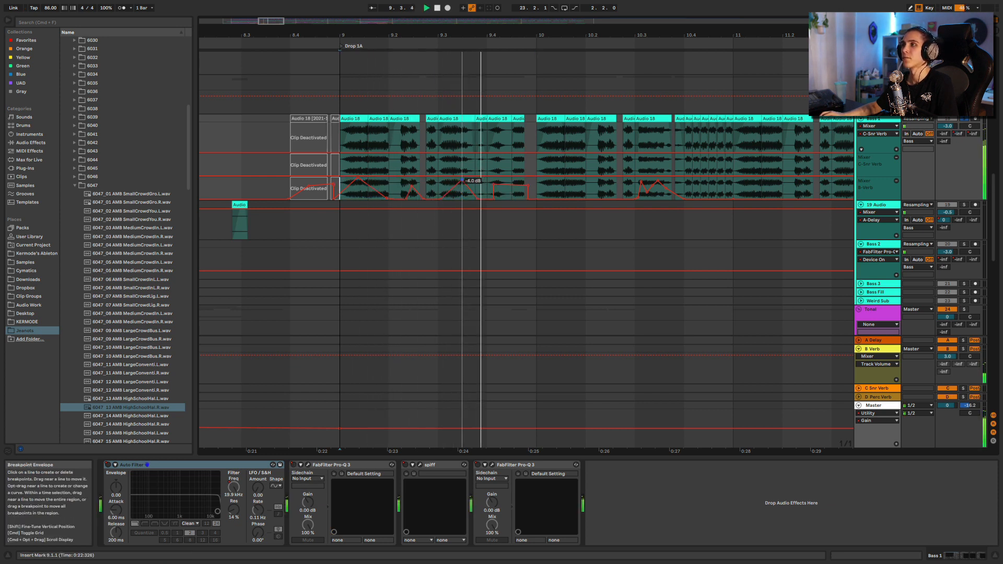
{"action": "key", "text": "space"}
{"action": "key", "text": "space"}
{"action": "mouse_move", "coordinate": [462, 180]}
{"action": "left_mouse_down"}
{"action": "mouse_move", "coordinate": [442, 184]}
{"action": "mouse_move", "coordinate": [454, 185]}
{"action": "left_mouse_up"}
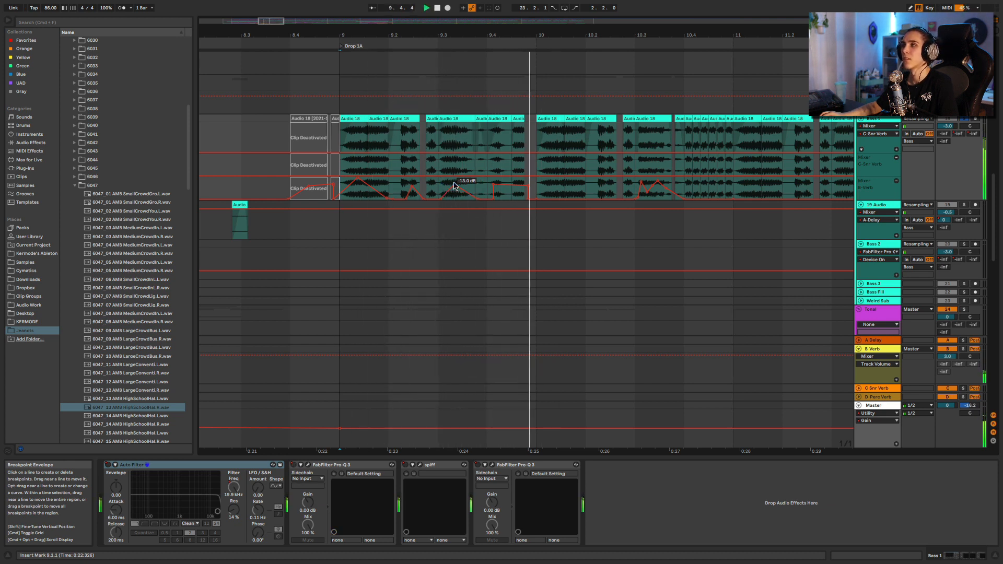
Play Drop 1A from the bass clip at 9.3 and undo the trial B-Verb send automation.
{"action": "left_click", "coordinate": [455, 125]}
{"action": "key", "text": "space"}
{"action": "key", "text": "space"}
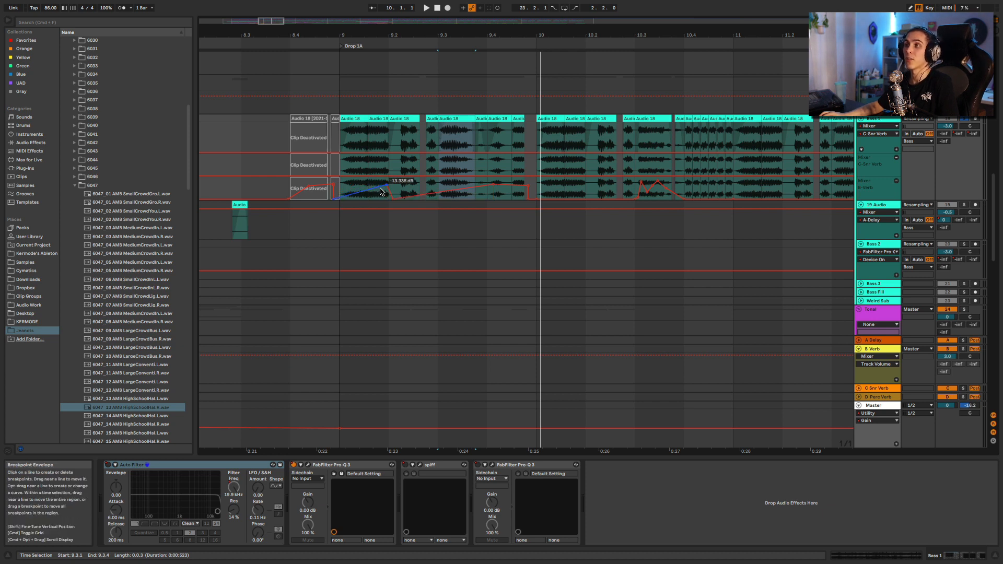
{"action": "key", "text": "super+z"}
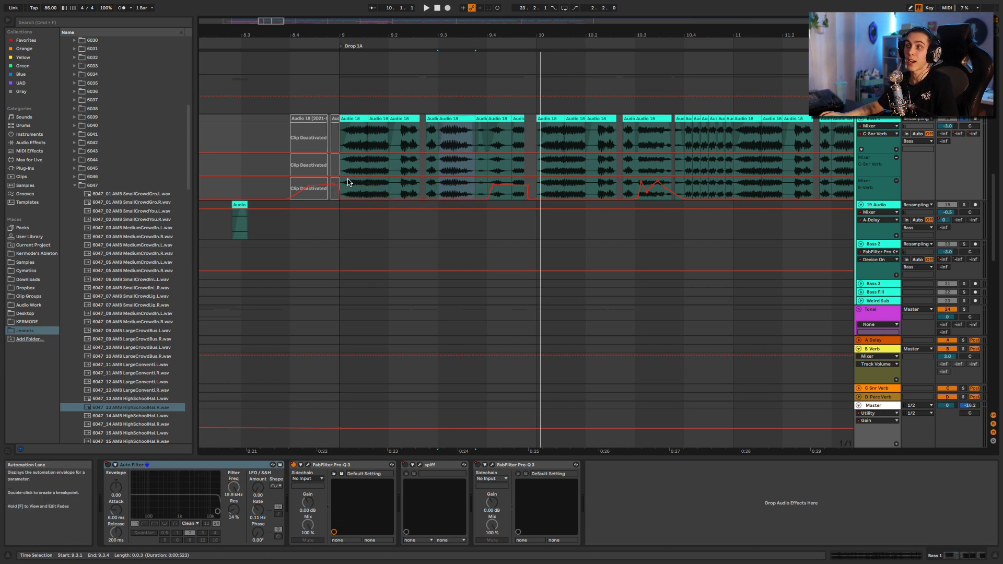
Go to Drop 1D and play the Bass 1 clips from 17.1 with their existing B-Verb send automation.
{"action": "left_click", "coordinate": [352, 118]}
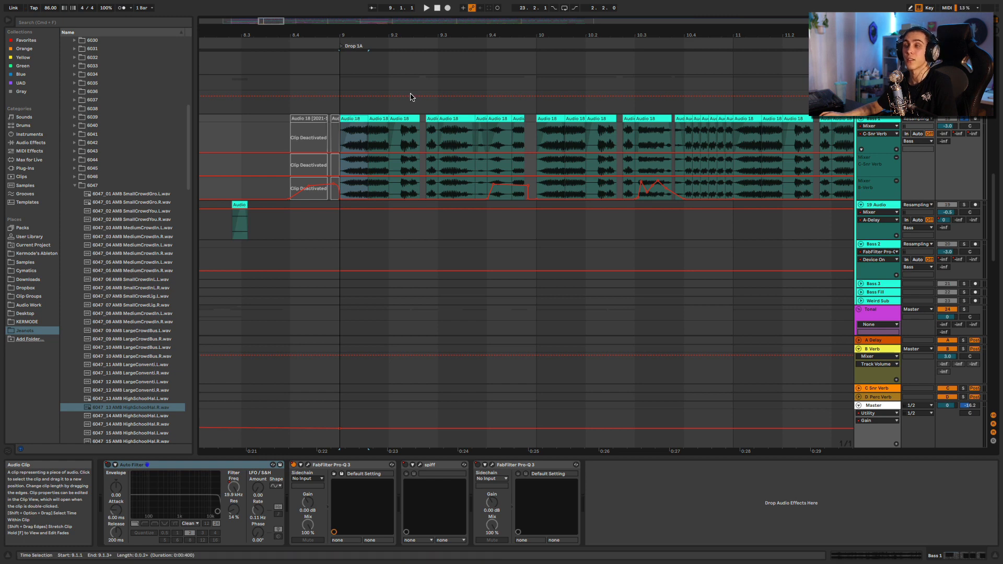
{"action": "left_click_drag", "start_coordinate": [497, 36], "coordinate": [352, 87]}
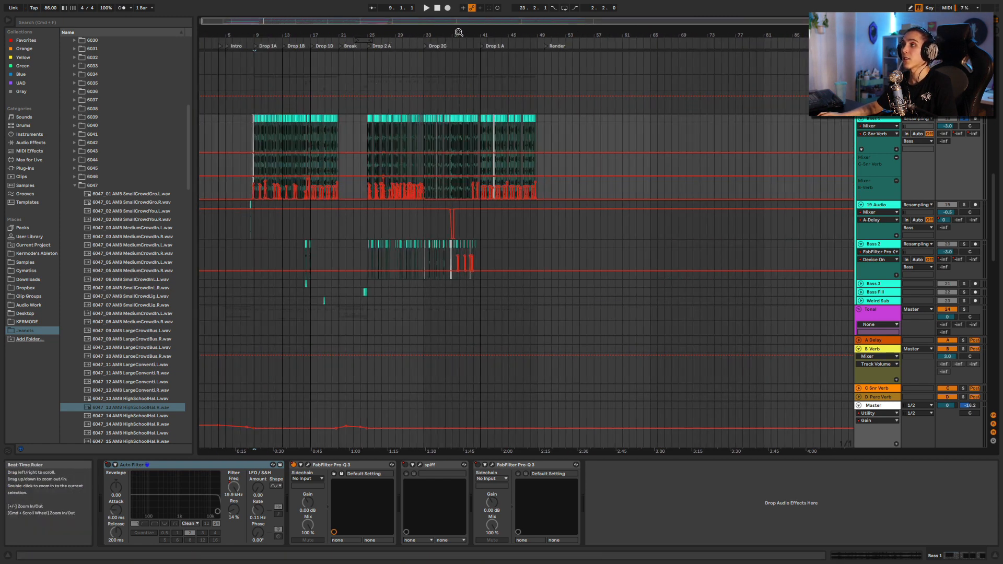
{"action": "left_click_drag", "start_coordinate": [374, 32], "coordinate": [492, 7]}
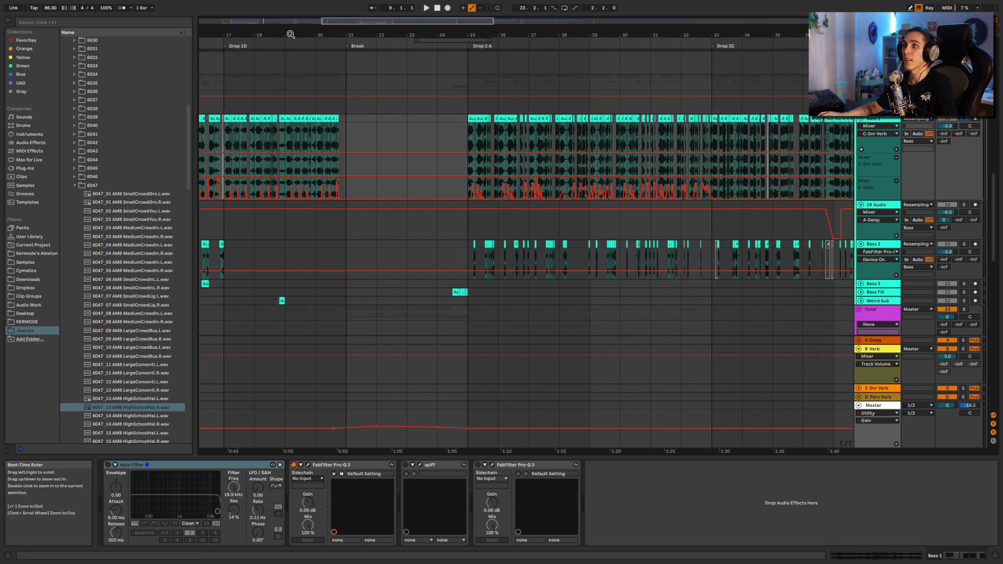
{"action": "left_click_drag", "start_coordinate": [290, 33], "coordinate": [398, 56]}
{"action": "key", "text": "space"}
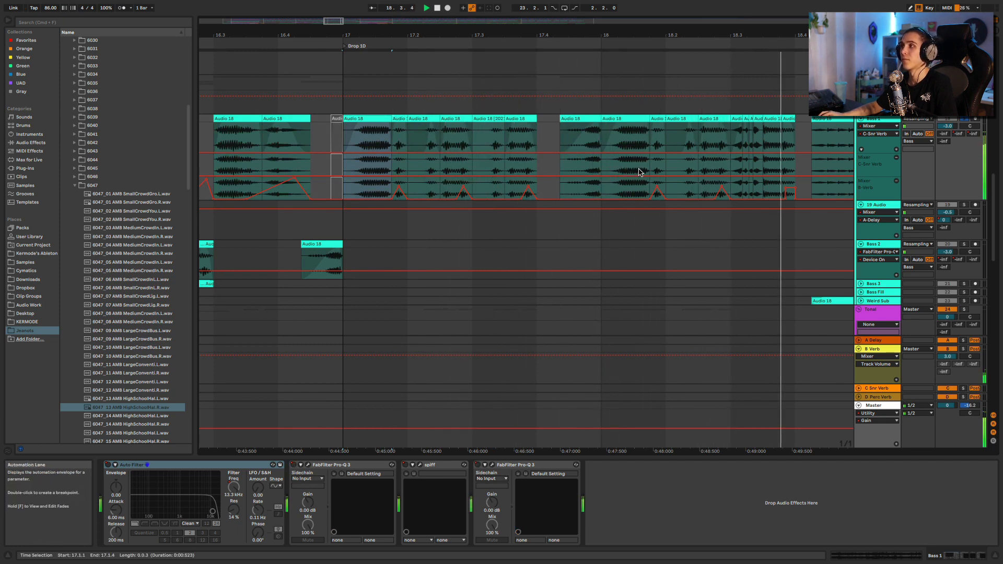
{"action": "left_click_drag", "start_coordinate": [639, 34], "coordinate": [639, 20]}
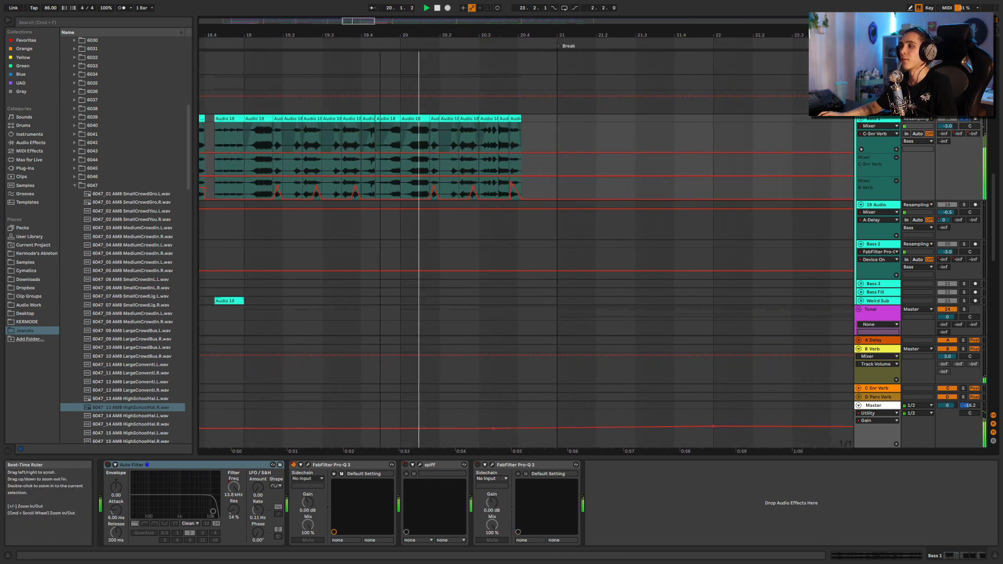
{"action": "left_click_drag", "start_coordinate": [555, 36], "coordinate": [547, 21]}
{"action": "key", "text": "space"}
Clear the B-Verb send automation from 17.1 to 21.1 while playing, and undo the deletion.
{"action": "left_click_drag", "start_coordinate": [550, 187], "coordinate": [235, 188]}
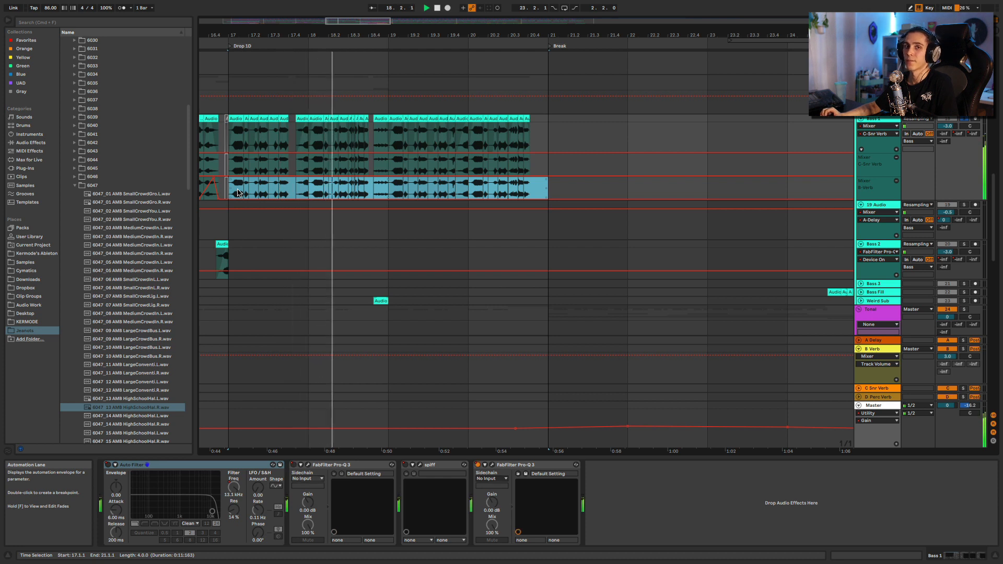
{"action": "key", "text": "super+z"}
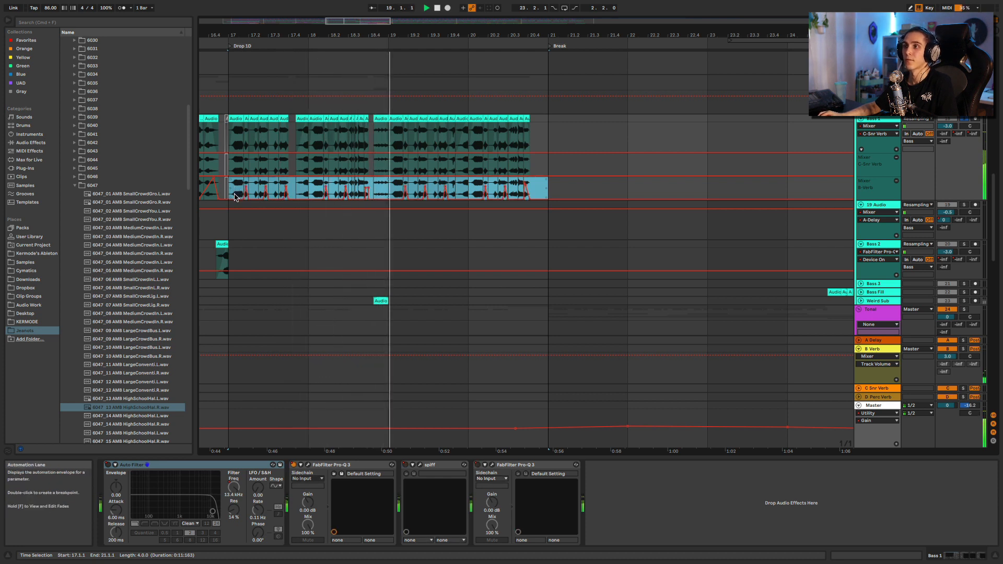
{"action": "left_click", "coordinate": [226, 188]}
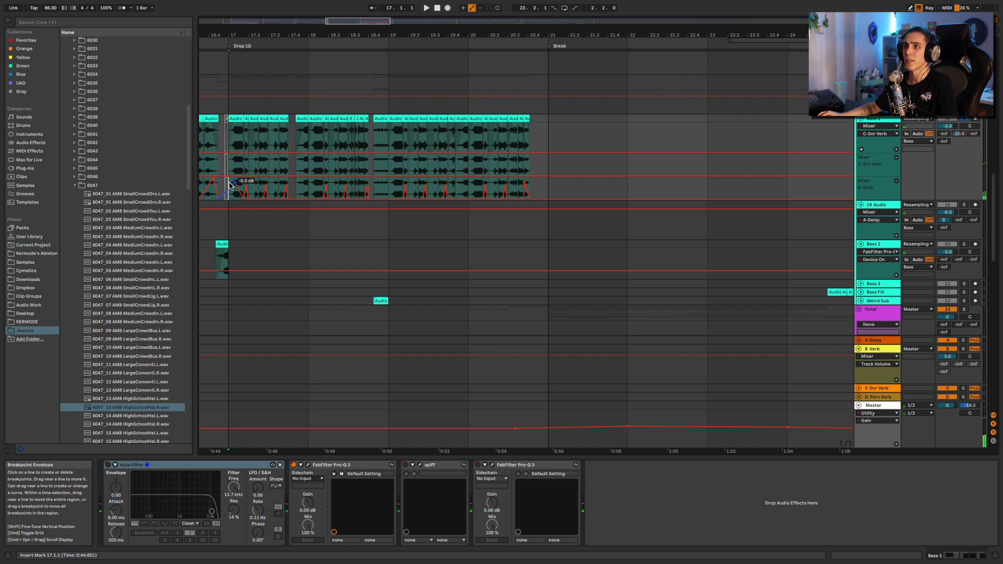
Draw flat B-Verb send levels across Drop 1D, up to about -8.0 dB, and compare them with the original automation on playback.
{"action": "key", "text": "b"}
{"action": "left_click_drag", "start_coordinate": [236, 183], "coordinate": [326, 182]}
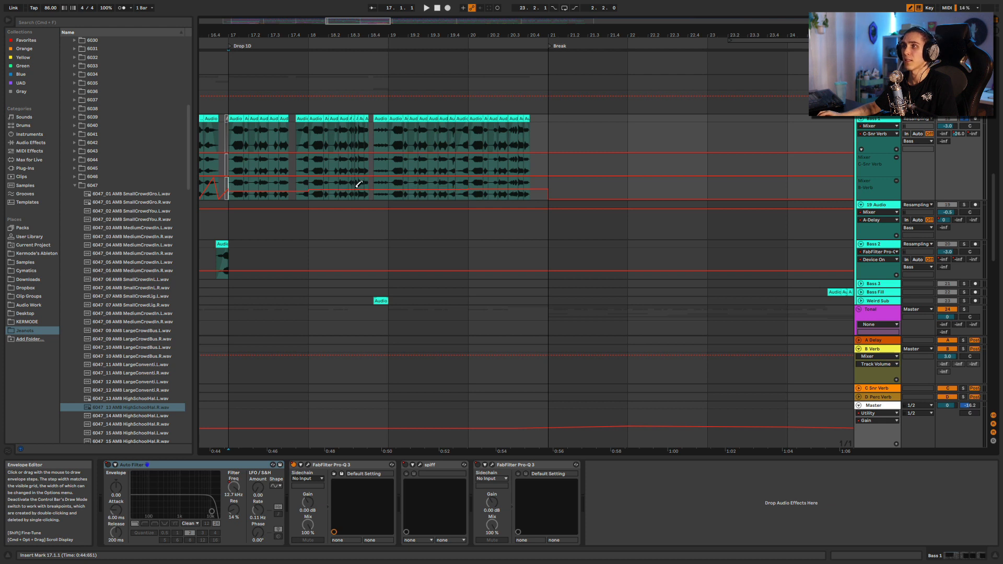
{"action": "left_click", "coordinate": [237, 117]}
{"action": "key", "text": "space"}
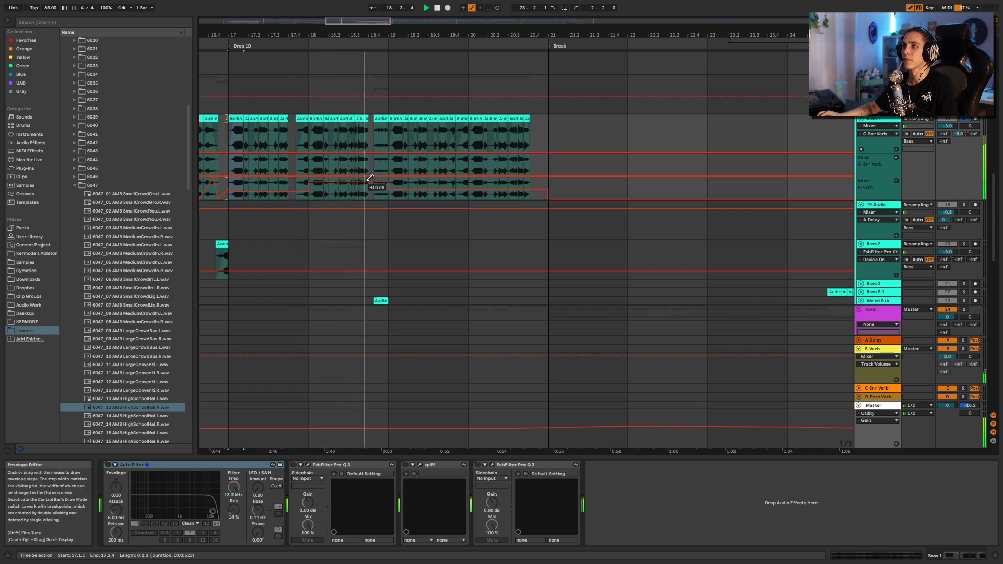
{"action": "left_click_drag", "start_coordinate": [369, 185], "coordinate": [444, 180]}
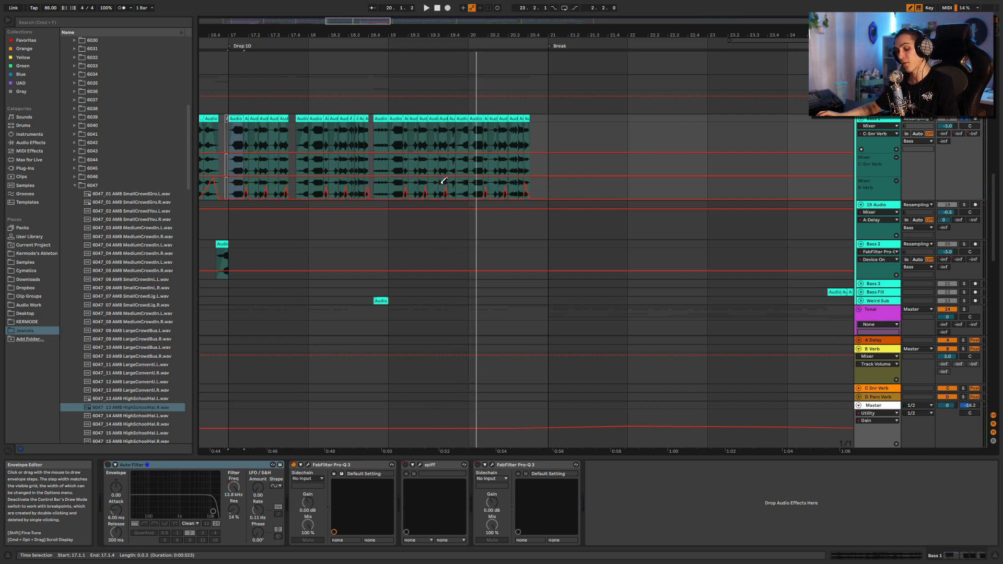
{"action": "key", "text": "b"}
{"action": "key", "text": "space"}
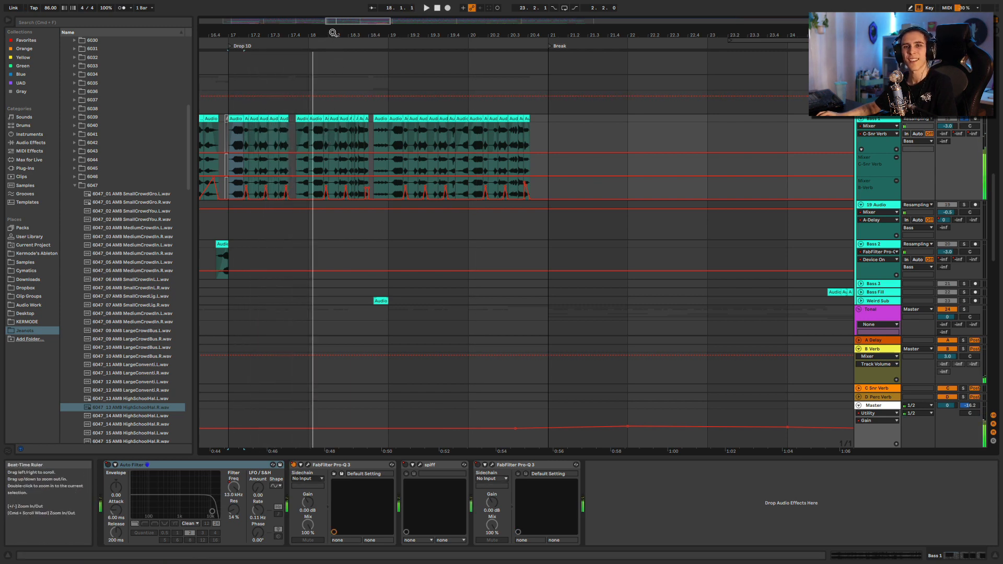
Play from the bass fill at 24.3 through Drop 2 A with playback follow enabled.
{"action": "left_click_drag", "start_coordinate": [282, 35], "coordinate": [282, 7]}
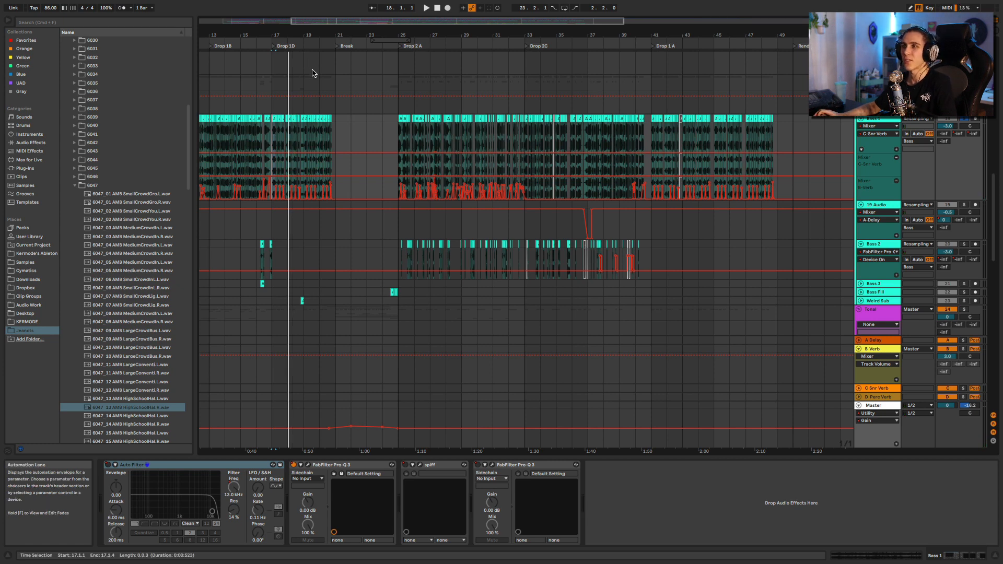
{"action": "left_click", "coordinate": [392, 40]}
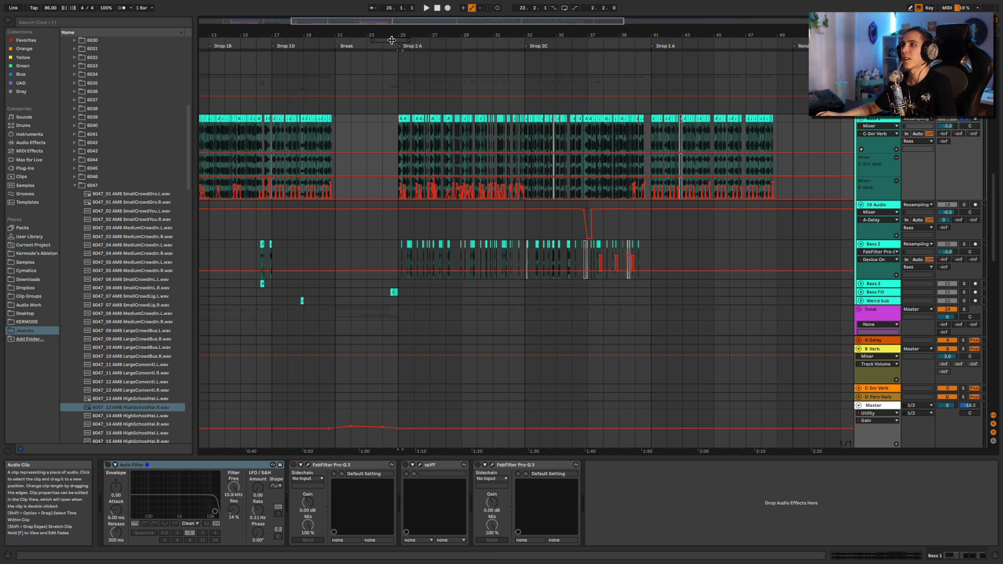
{"action": "mouse_move", "coordinate": [392, 40]}
{"action": "left_mouse_down"}
{"action": "mouse_move", "coordinate": [392, 69]}
{"action": "mouse_move", "coordinate": [392, 60]}
{"action": "left_mouse_up"}
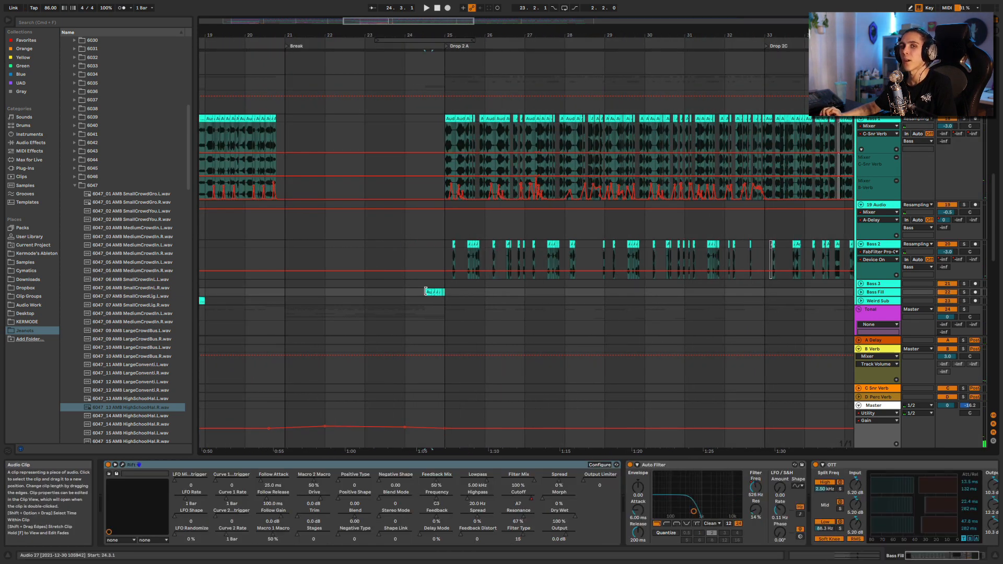
{"action": "key", "text": "space"}
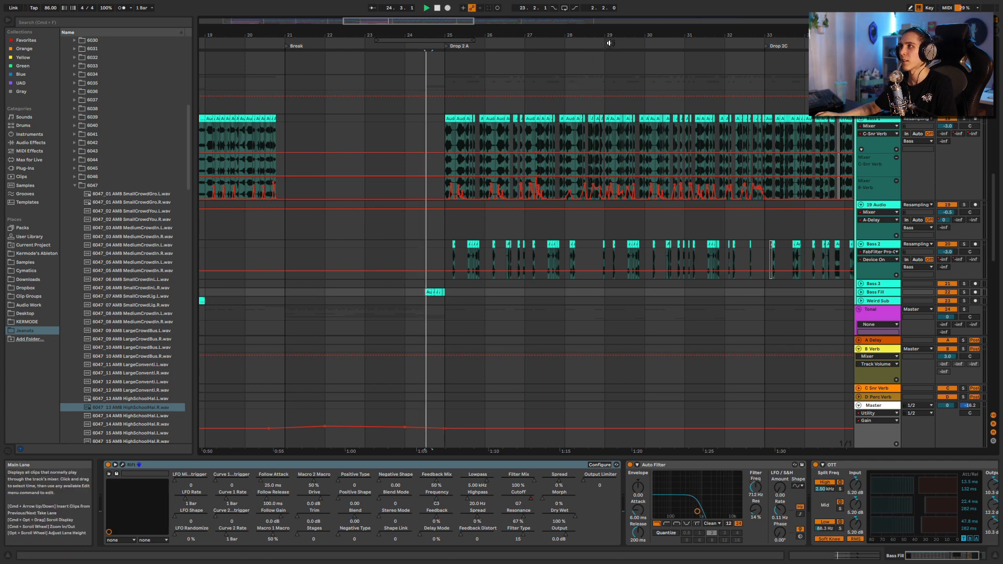
{"action": "left_click", "coordinate": [372, 8]}
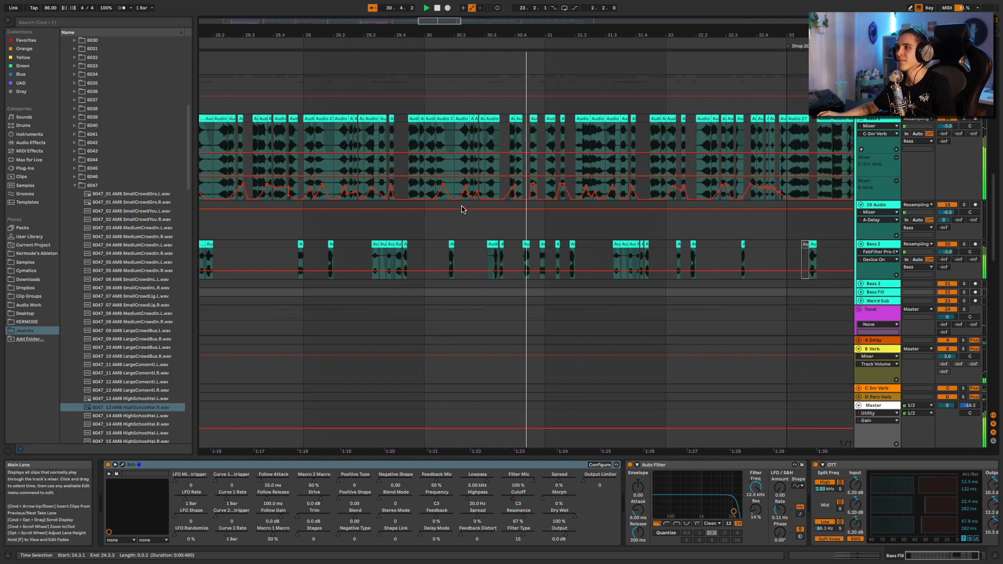
{"action": "left_click_drag", "start_coordinate": [488, 35], "coordinate": [433, 75]}
{"action": "key", "text": "space"}
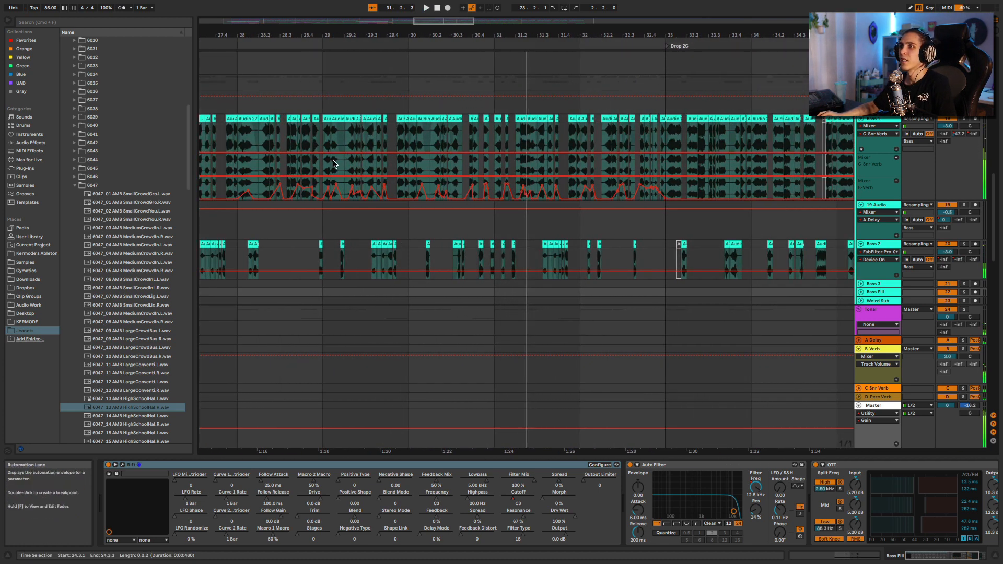
Examine the B-Verb send automation from 29.1 to 32.1 on Bass 1 and play it from 29.1.
{"action": "left_click_drag", "start_coordinate": [320, 183], "coordinate": [542, 168]}
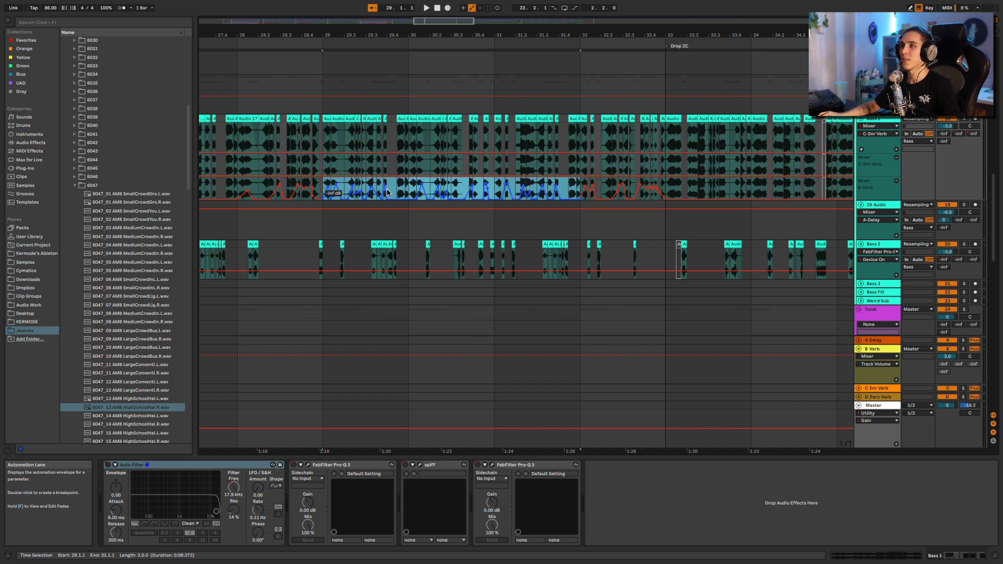
{"action": "left_click", "coordinate": [320, 183]}
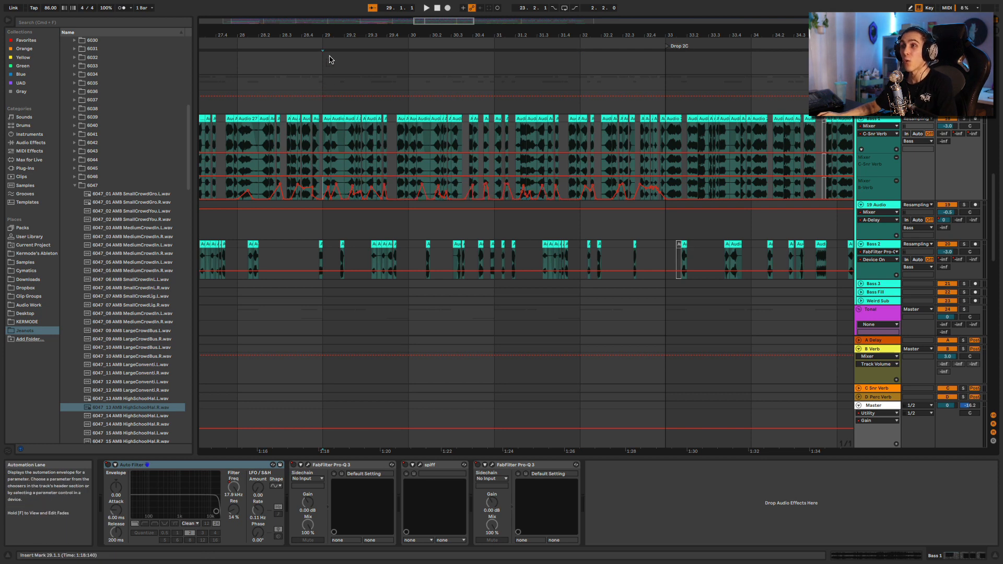
{"action": "left_click_drag", "start_coordinate": [324, 35], "coordinate": [327, 94]}
{"action": "key", "text": "space"}
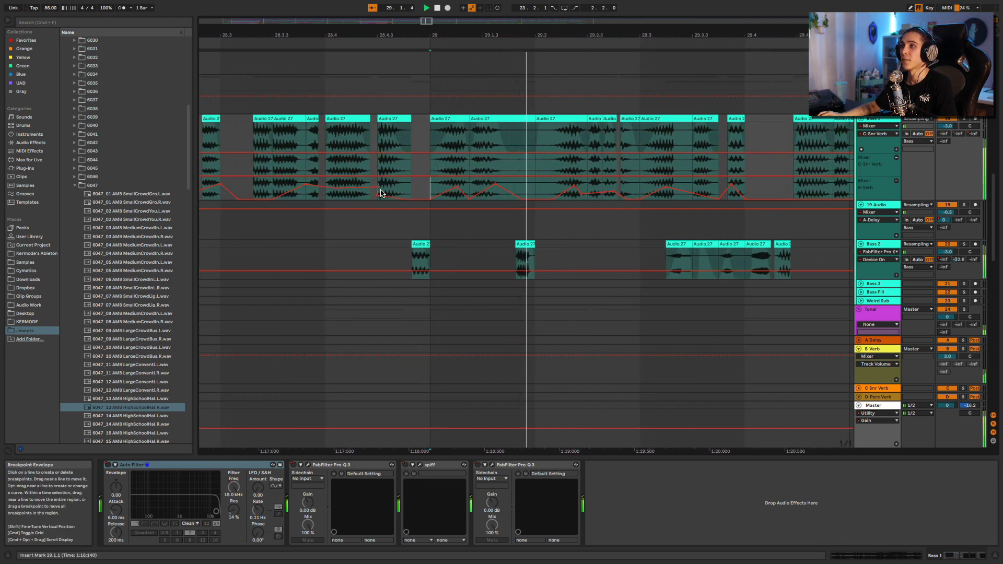
{"action": "key", "text": "space"}
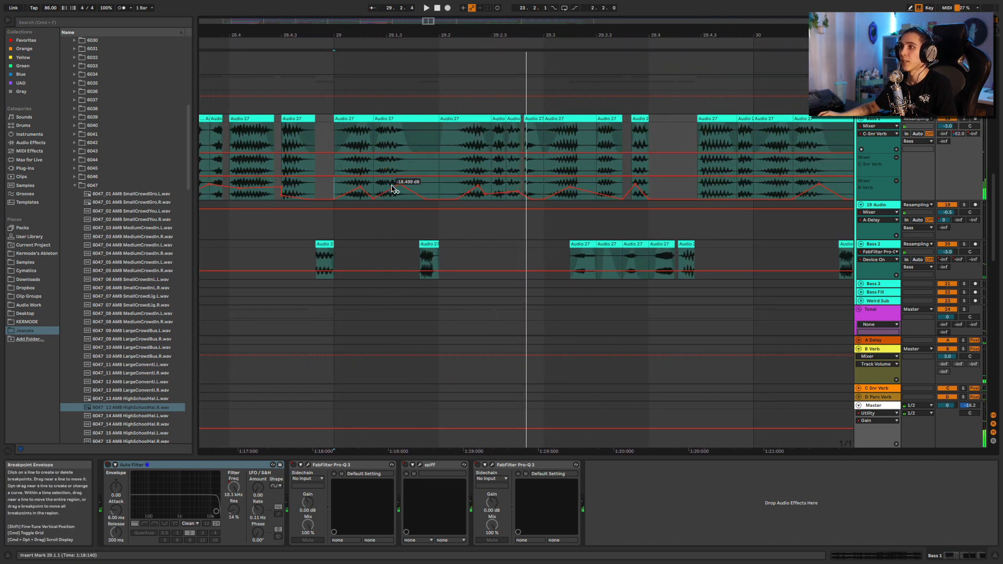
Try moving the B-Verb send peak over the second clip after 29.1 earlier at 0.0 dB, and play it.
{"action": "key", "text": "space"}
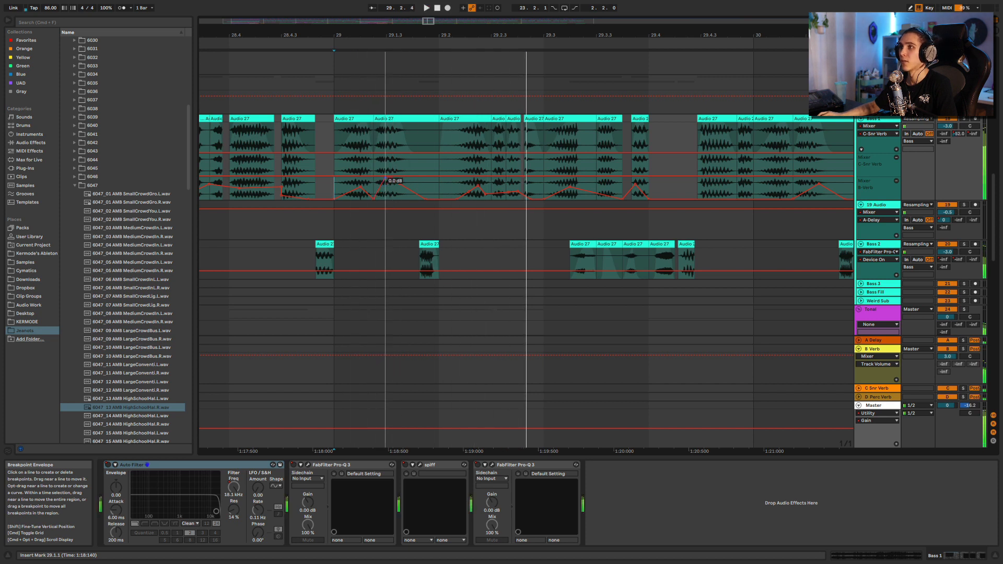
{"action": "key", "text": "space"}
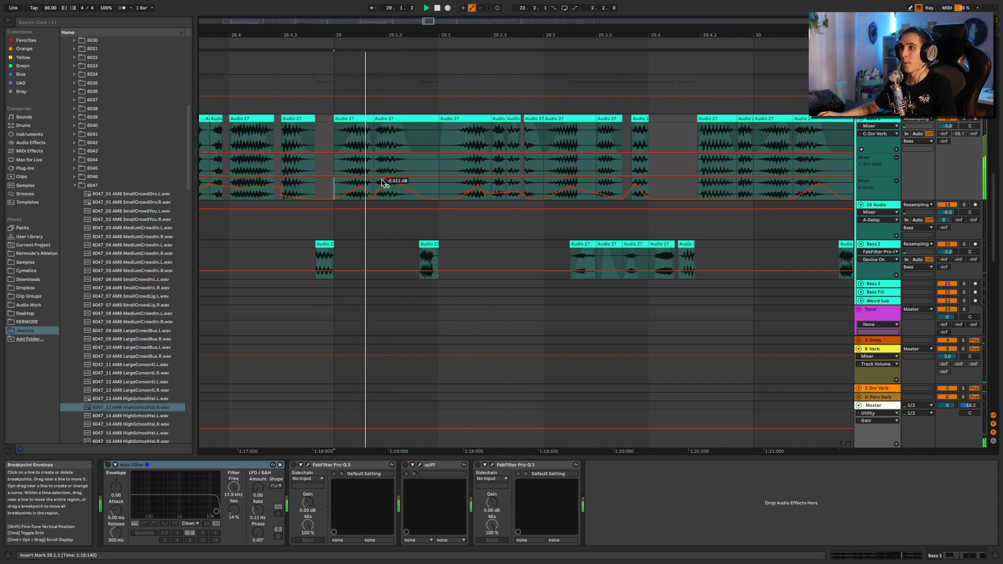
{"action": "key", "text": "space"}
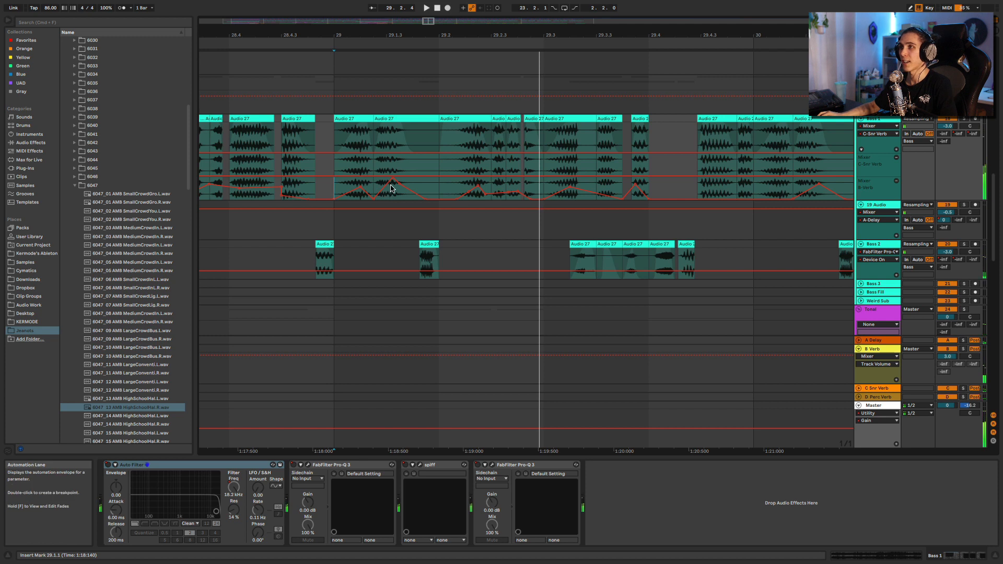
Play from 29.1 repeatedly to check how the B-Verb send swells follow the bass clips up to 29.3.
{"action": "key", "text": "space"}
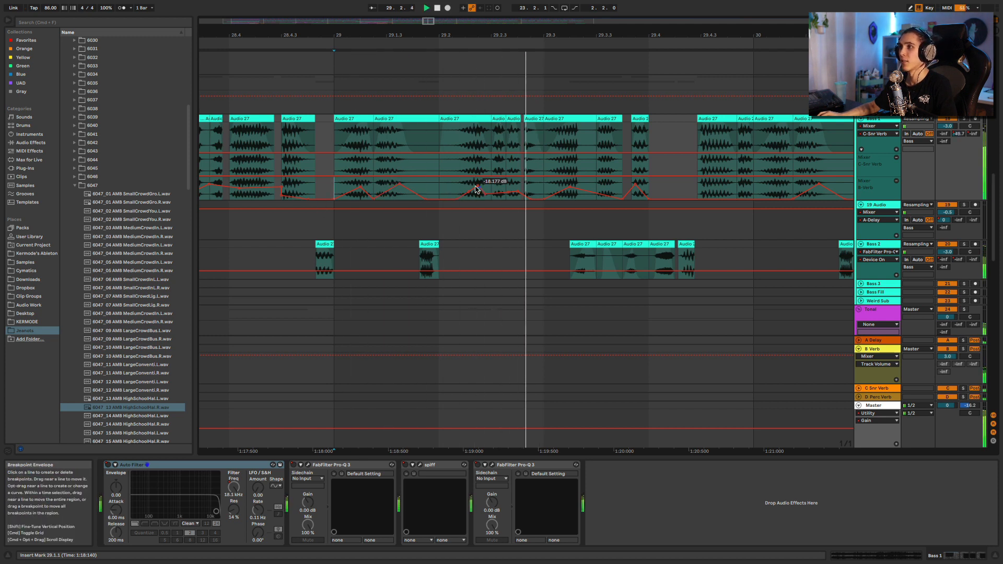
{"action": "left_click_drag", "start_coordinate": [468, 196], "coordinate": [478, 186]}
{"action": "key", "text": "space"}
{"action": "key", "text": "space"}
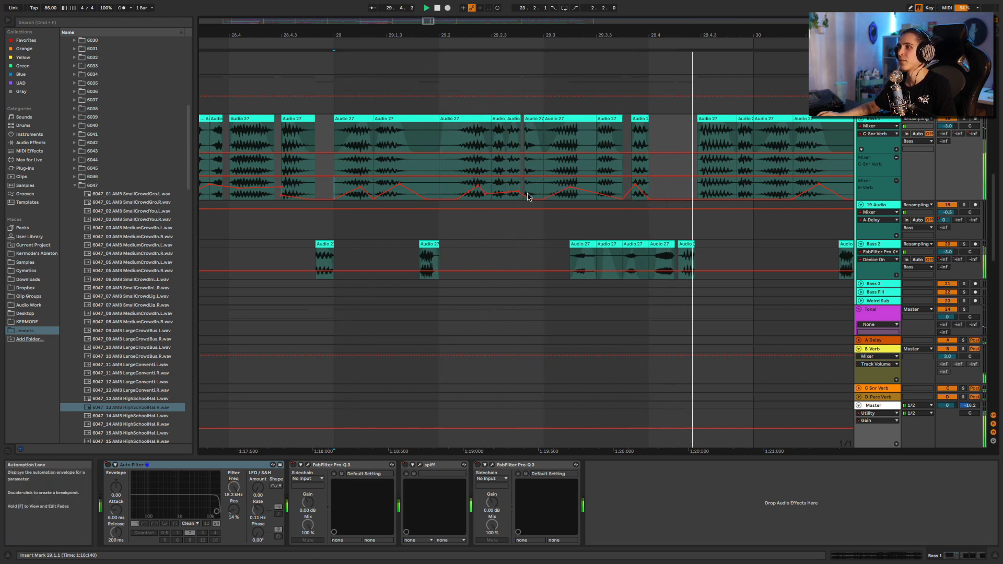
{"action": "key", "text": "space"}
{"action": "key", "text": "space"}
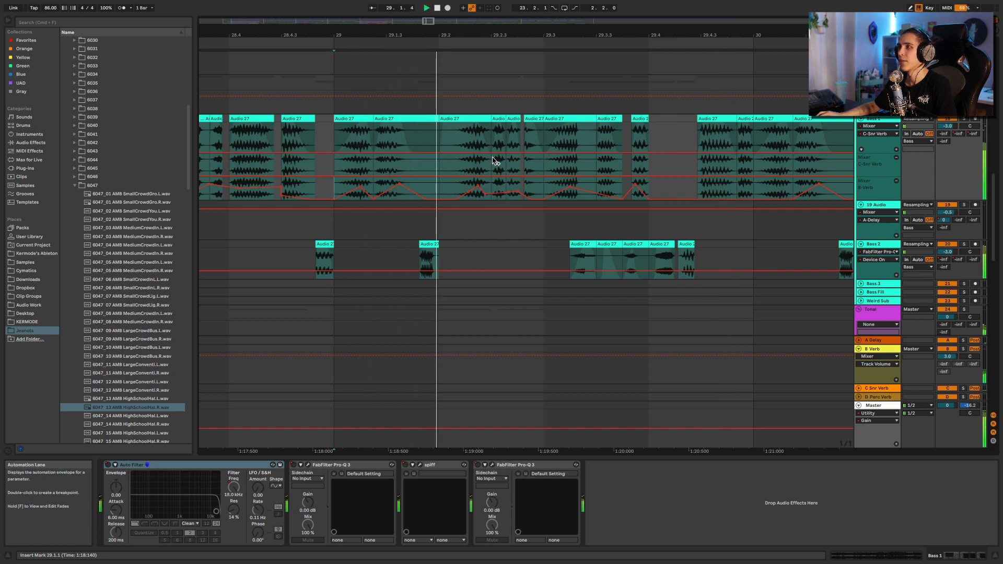
Play from the short bass clip at 29.2.3 to check the B-Verb send peaks over the clips that follow.
{"action": "left_click", "coordinate": [498, 119]}
{"action": "left_click", "coordinate": [507, 193]}
{"action": "key", "text": "space"}
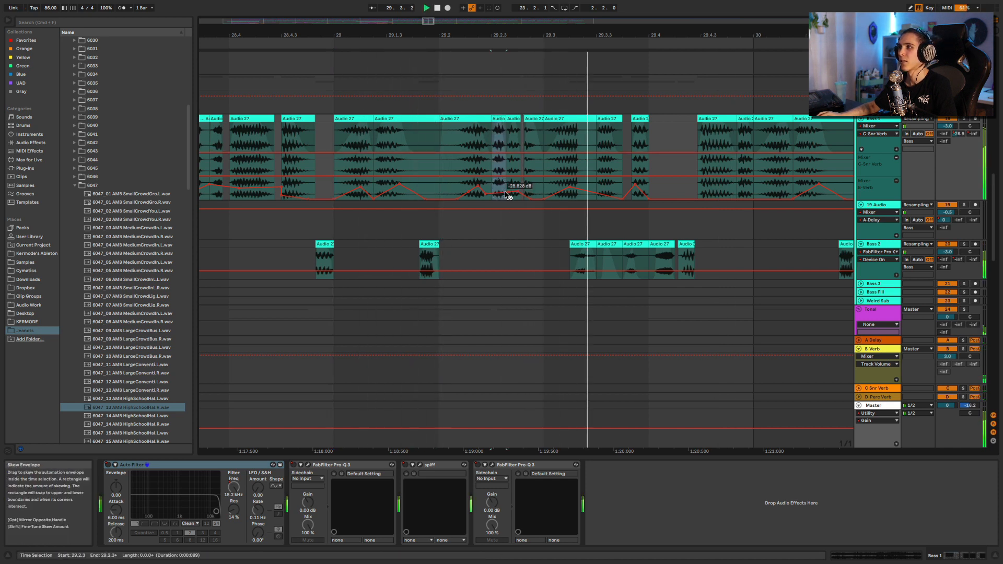
{"action": "key", "text": "space"}
{"action": "left_click_drag", "start_coordinate": [570, 179], "coordinate": [544, 179]}
{"action": "key", "text": "space"}
{"action": "key", "text": "space"}
{"action": "key", "text": "space"}
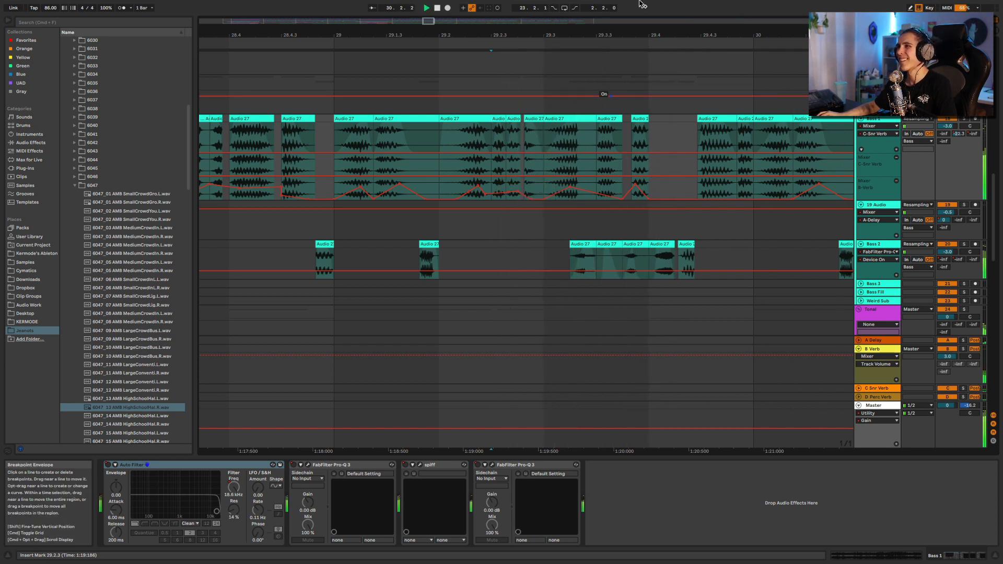
Play from the short bass clips at 30.3.4 and 30.4.3 on Bass 1 to check their B-Verb send swells.
{"action": "left_click_drag", "start_coordinate": [636, 35], "coordinate": [473, 0]}
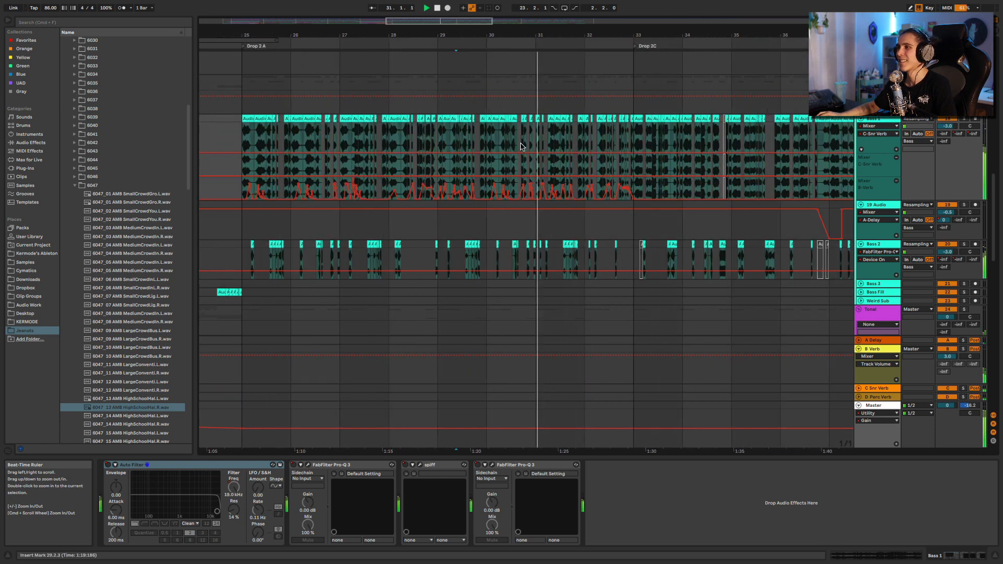
{"action": "key", "text": "space"}
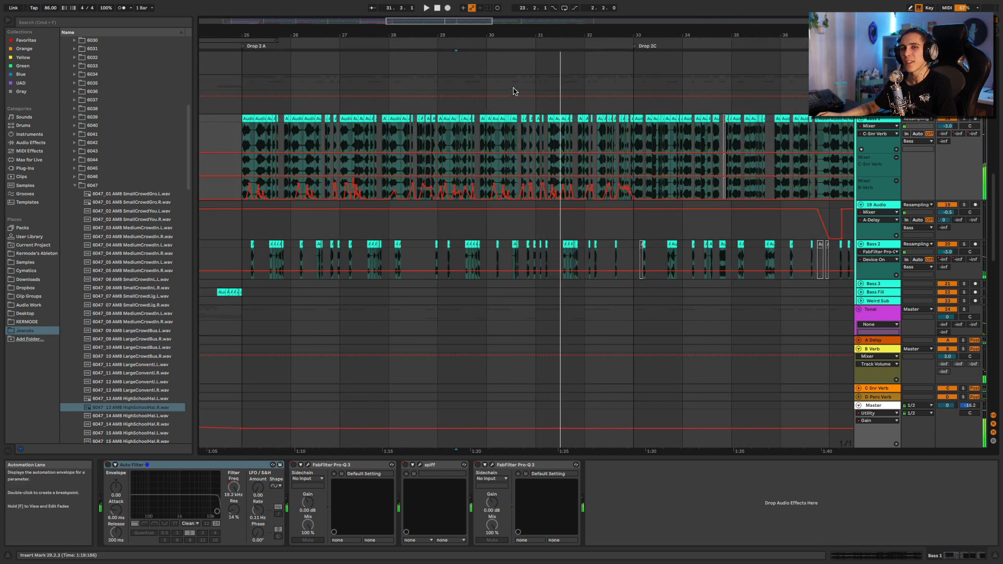
{"action": "left_click_drag", "start_coordinate": [532, 36], "coordinate": [532, 95]}
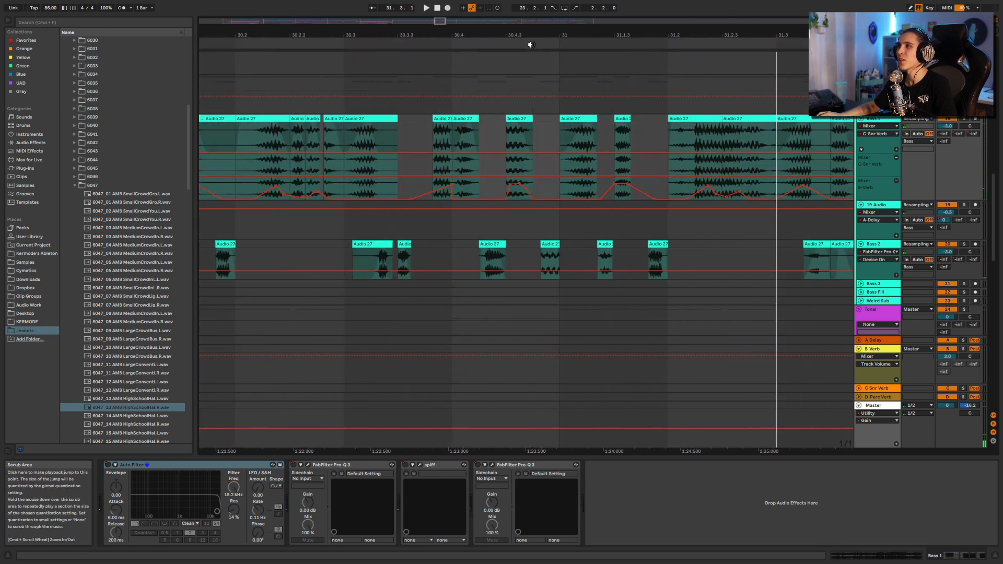
{"action": "left_click", "coordinate": [442, 115]}
{"action": "key", "text": "space"}
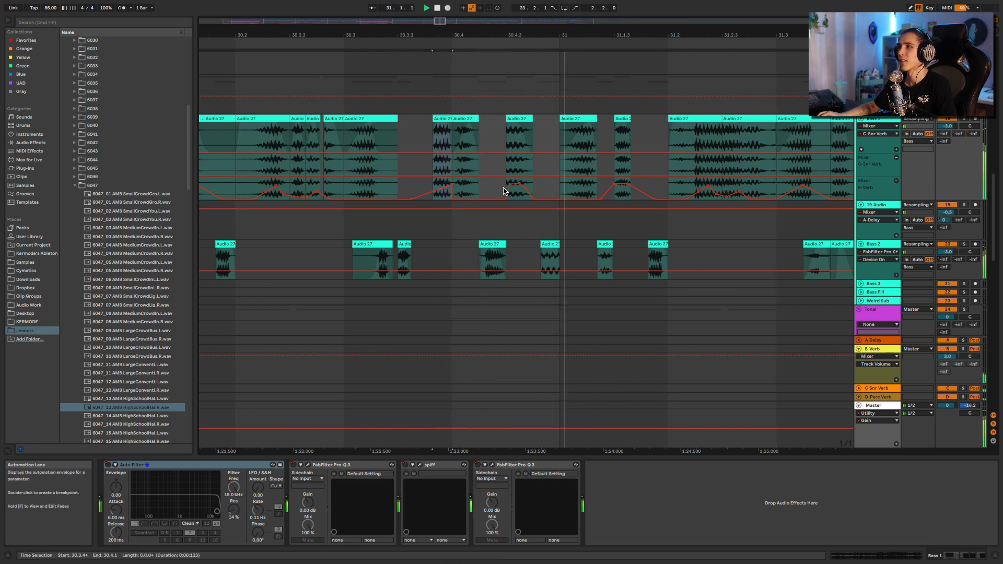
{"action": "left_click", "coordinate": [511, 116]}
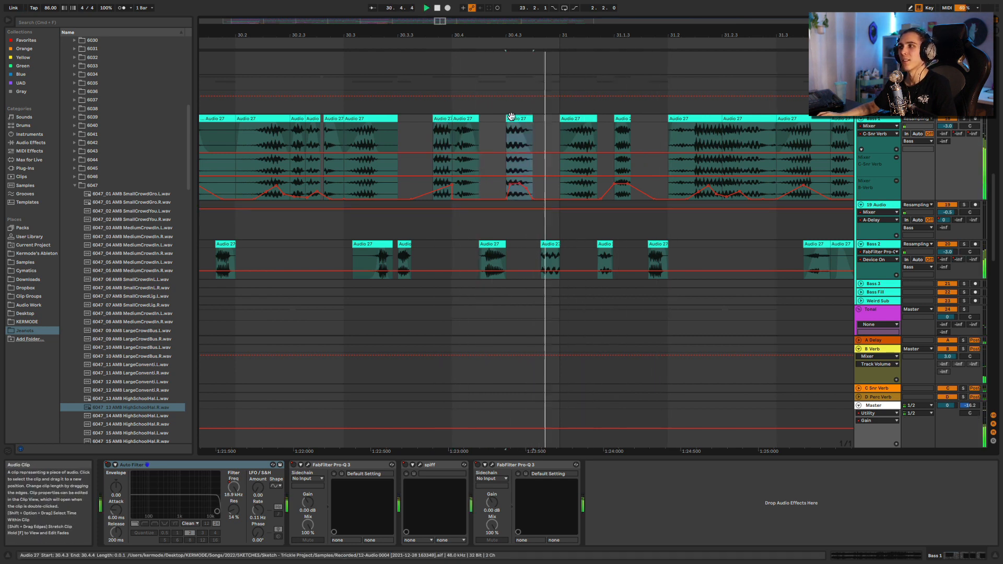
{"action": "key", "text": "space"}
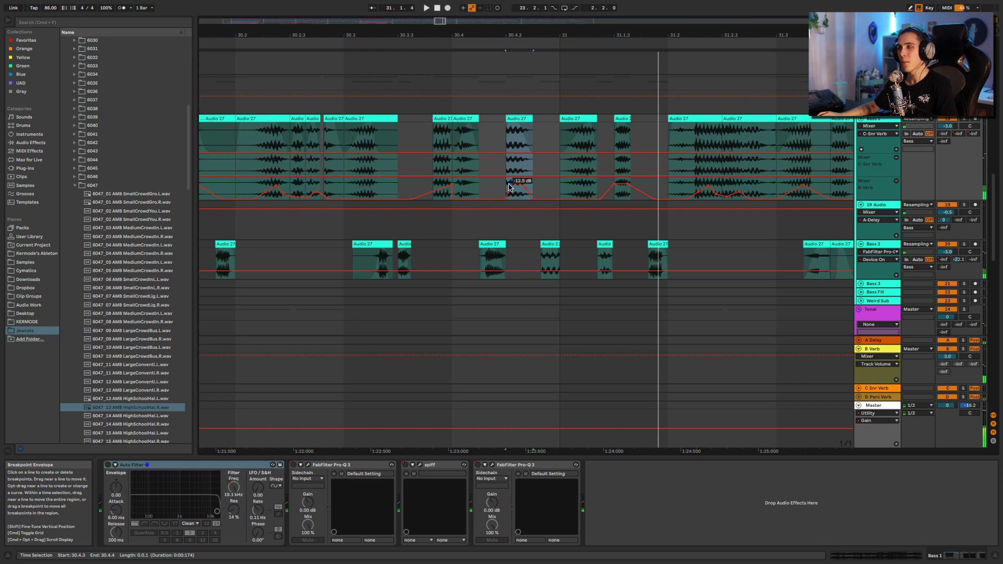
{"action": "key", "text": "space"}
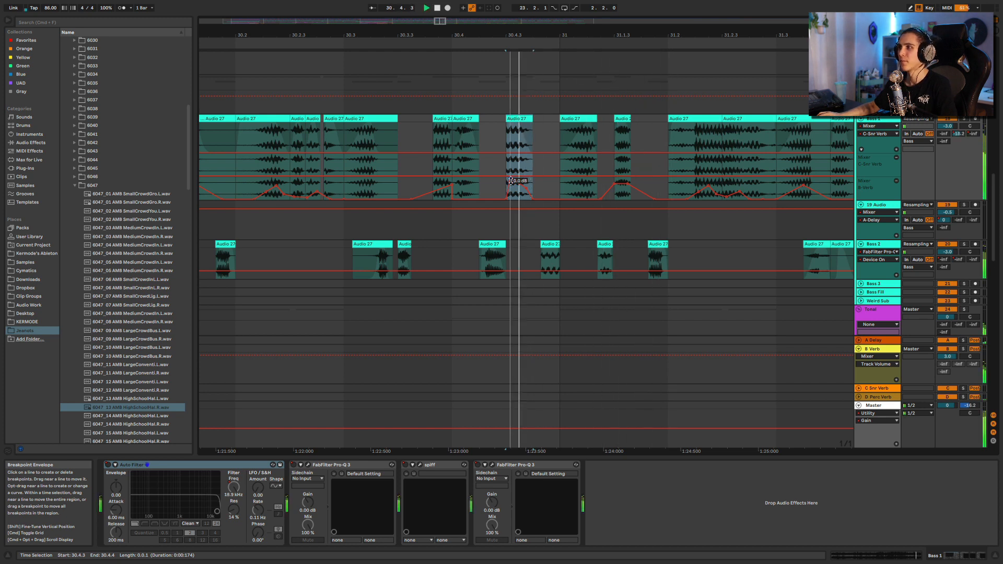
Show the B-Verb send automation on Bass 2 and try a -6.0 dB peak over the clip just before 31.
{"action": "left_click", "coordinate": [959, 259]}
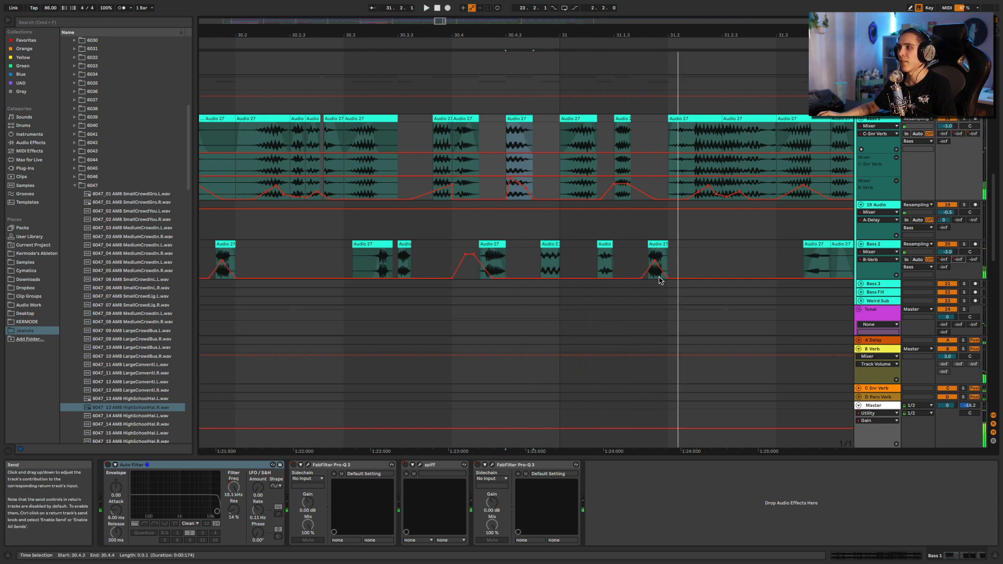
{"action": "left_click", "coordinate": [539, 279]}
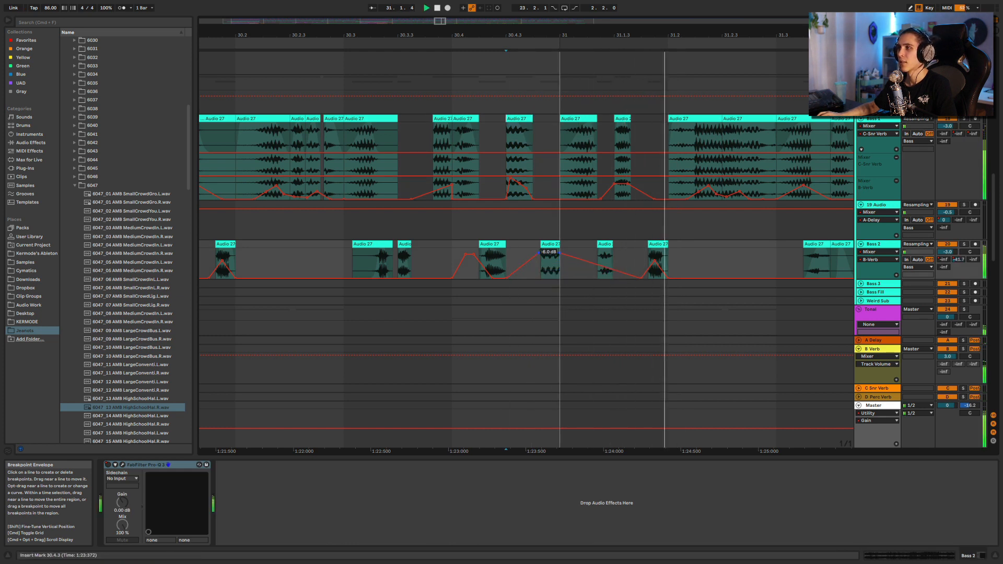
{"action": "key", "text": "space"}
{"action": "key", "text": "super+z"}
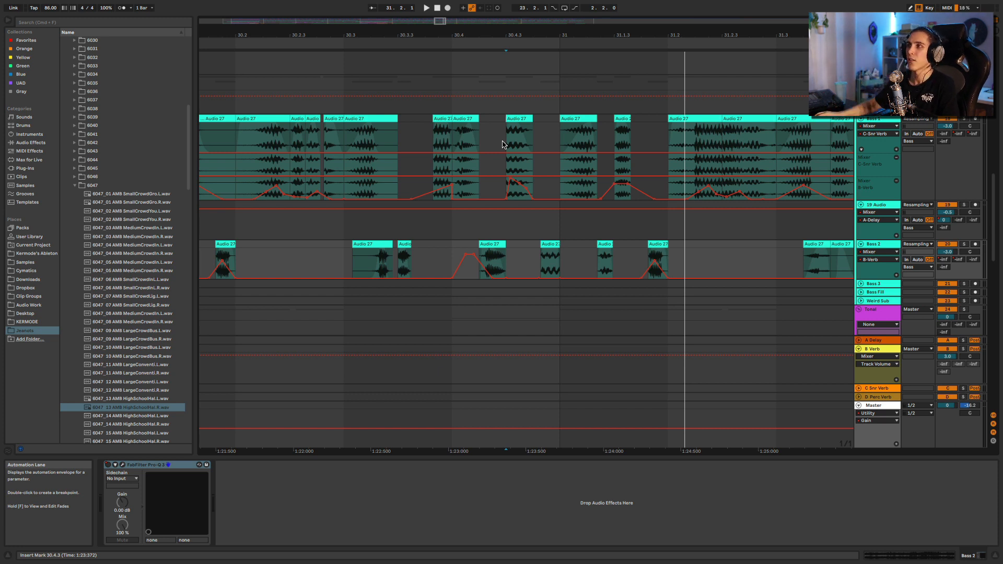
Try drawing a flat B-Verb send level across the Bass 1 clip at 30.4.3, and play from that clip.
{"action": "left_click", "coordinate": [517, 177]}
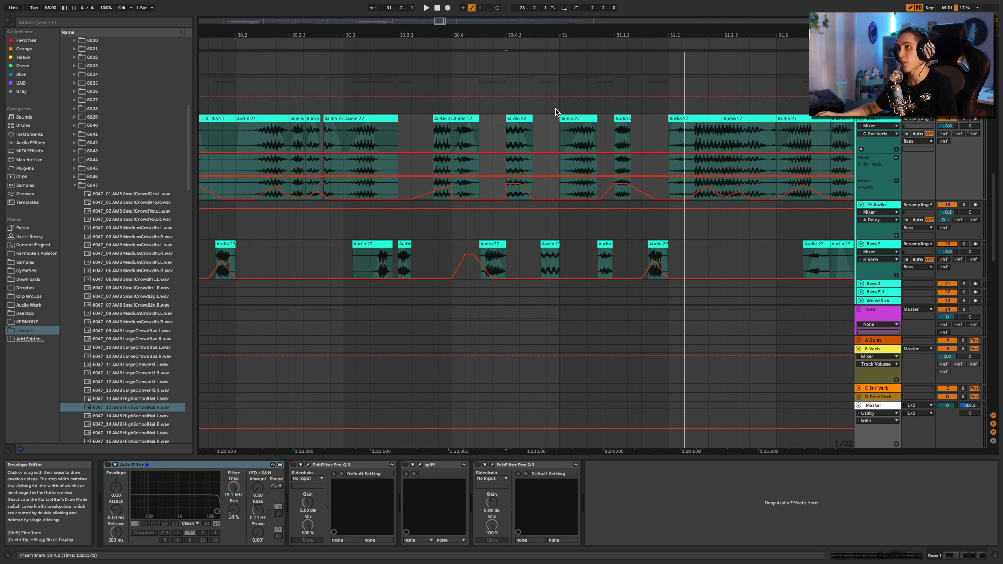
{"action": "left_click", "coordinate": [511, 118]}
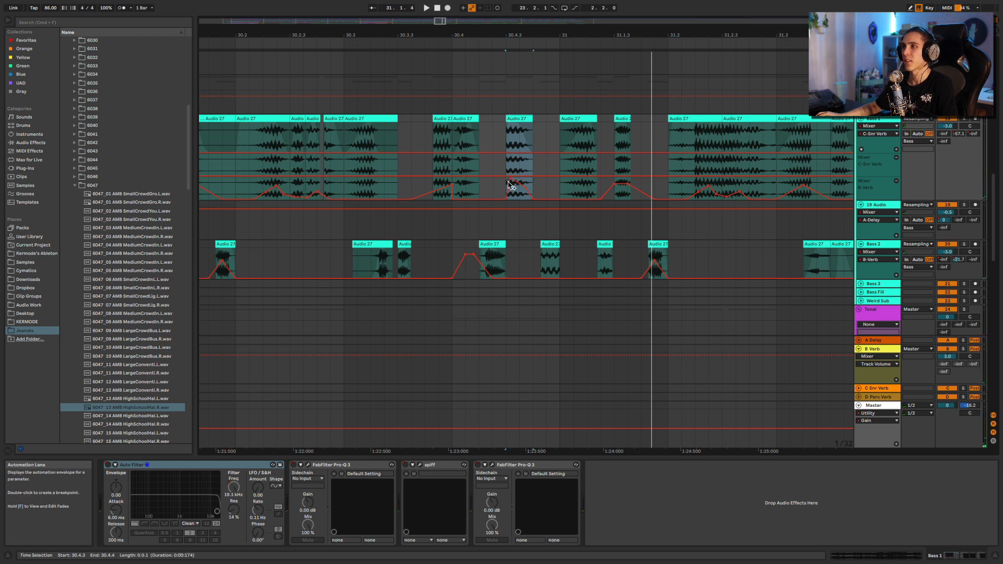
{"action": "key", "text": "space"}
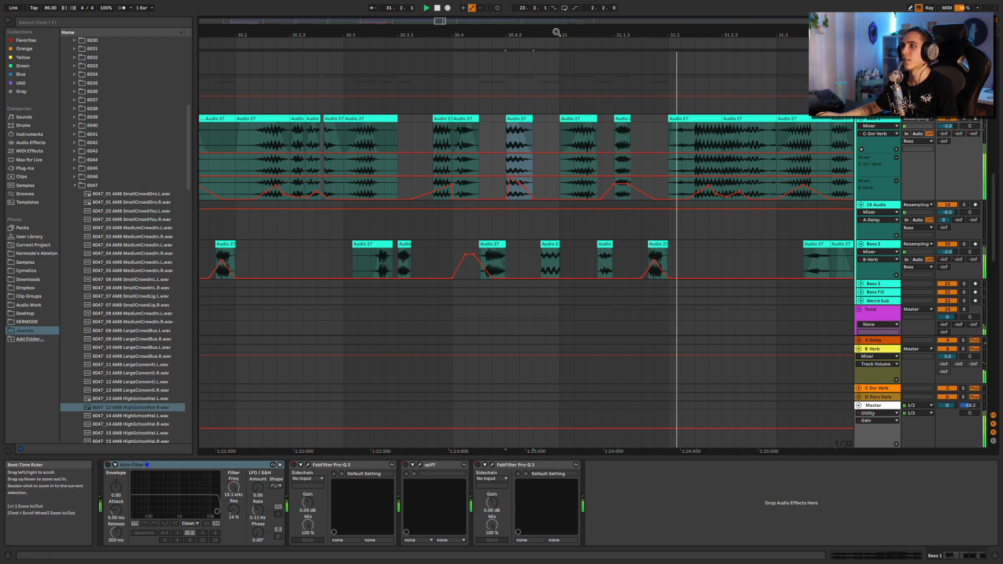
{"action": "left_click_drag", "start_coordinate": [556, 32], "coordinate": [385, 15]}
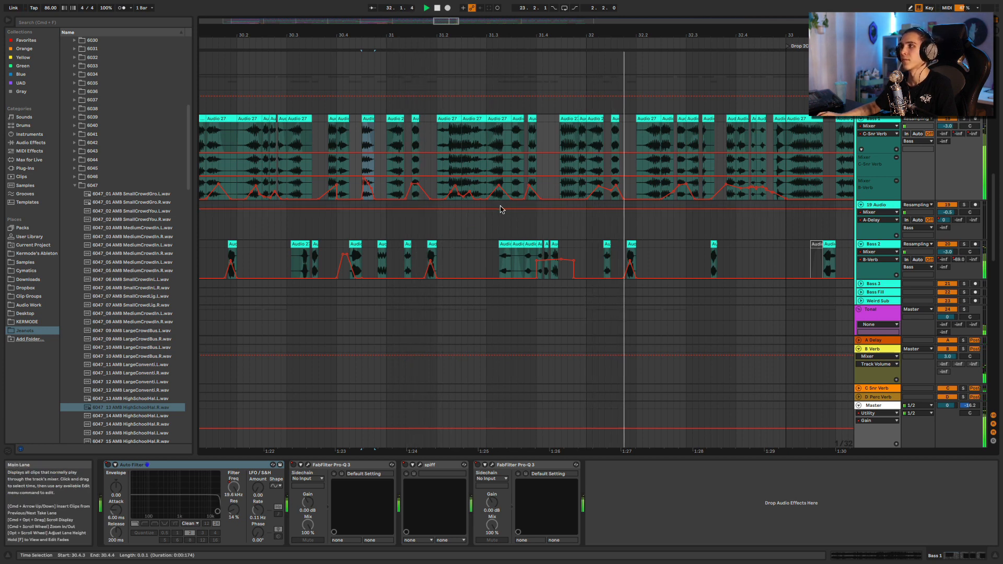
Show the B-Verb send automation on the Vocal Cut track.
{"action": "left_click_drag", "start_coordinate": [609, 35], "coordinate": [317, 26]}
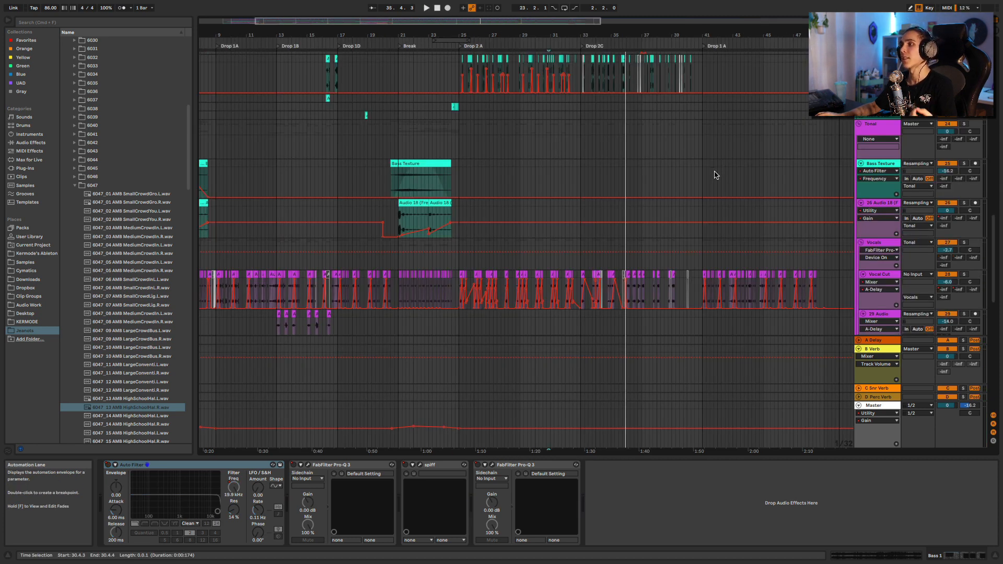
{"action": "right_click", "coordinate": [947, 294]}
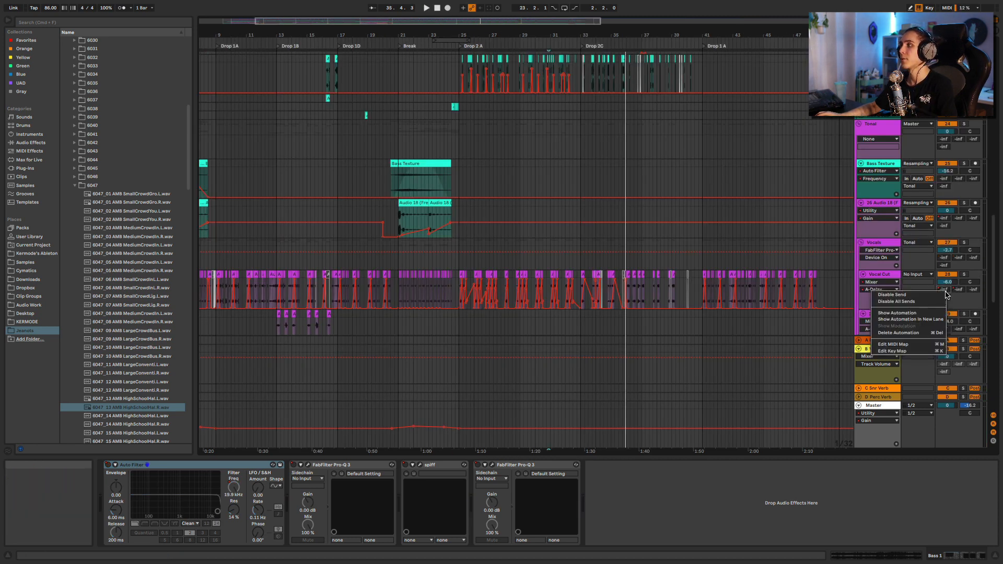
{"action": "right_click", "coordinate": [963, 292]}
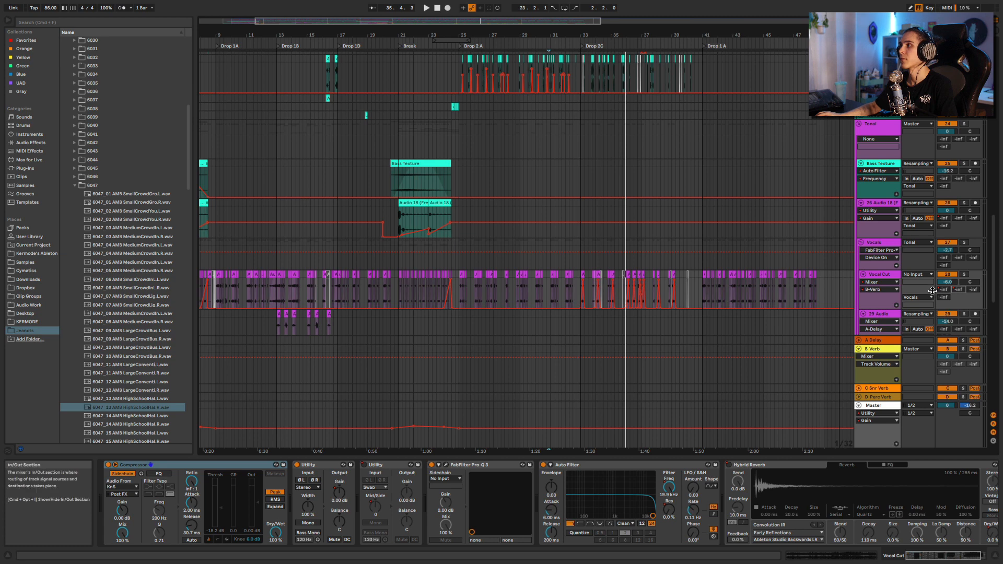
Solo Vocal Cut and play it from 33.1.1 to check the reverb swells across Drop 2C.
{"action": "left_click", "coordinate": [583, 273]}
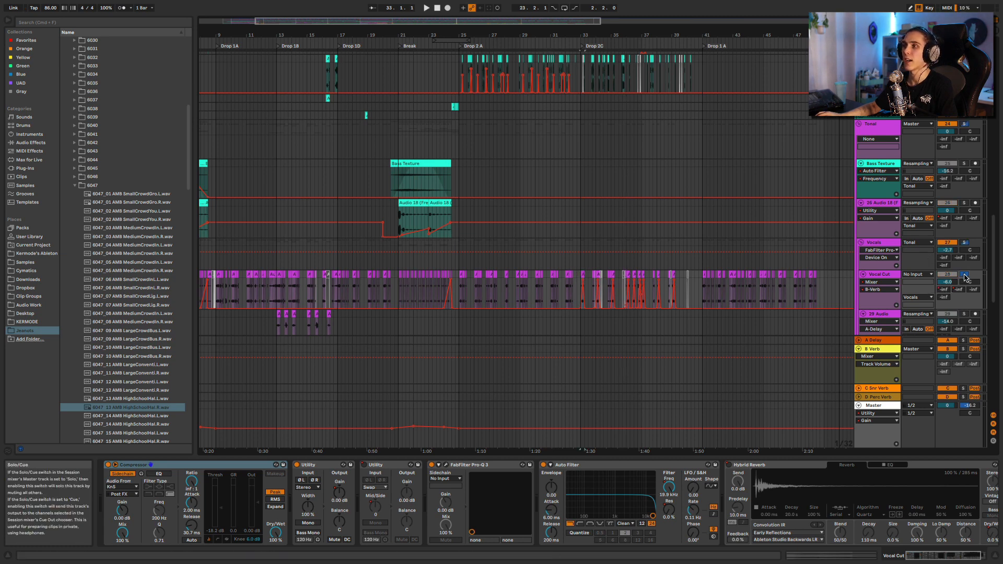
{"action": "key", "text": "space"}
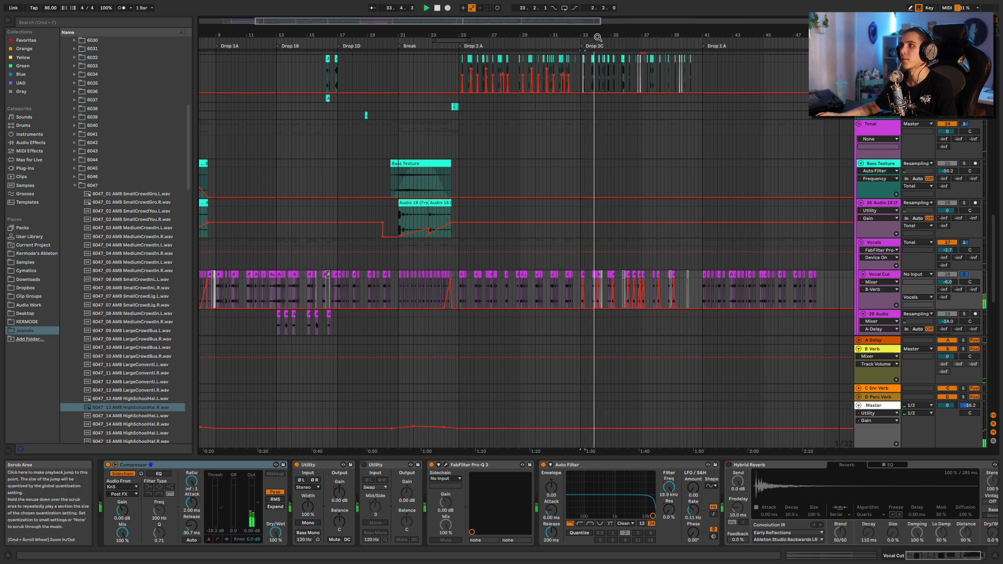
{"action": "left_click_drag", "start_coordinate": [597, 37], "coordinate": [516, 68]}
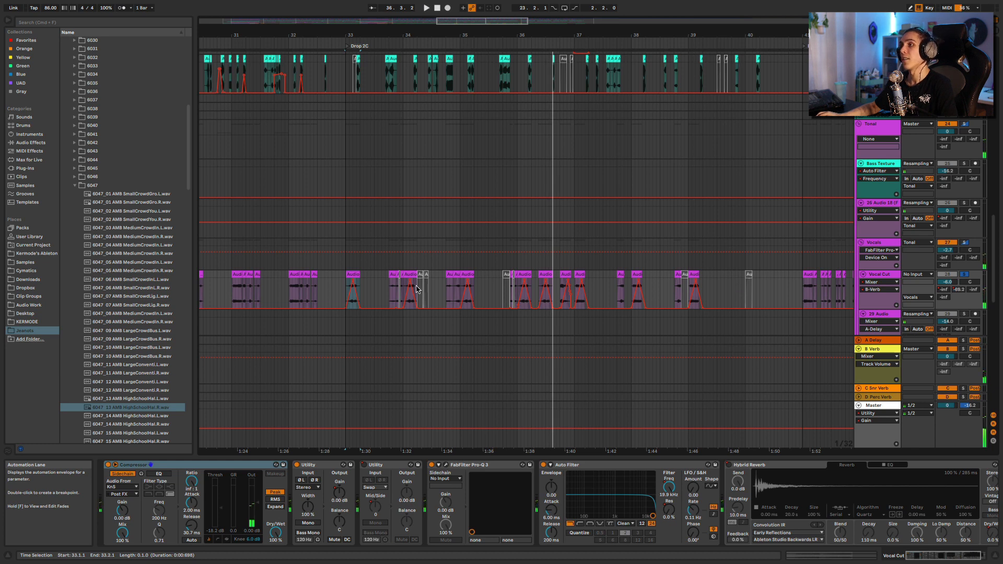
Deactivate the A Delay, B Verb, C Snr Verb and D Perc Verb returns, and play the unsoloed mix from 33.1.1.
{"action": "left_click", "coordinate": [946, 340]}
{"action": "left_click", "coordinate": [946, 341]}
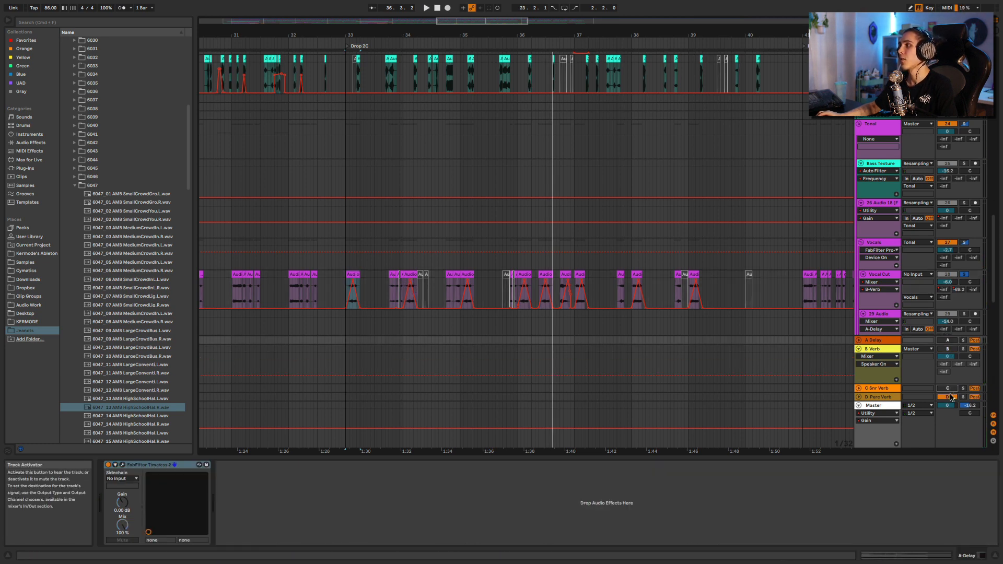
{"action": "left_click", "coordinate": [347, 275]}
{"action": "key", "text": "space"}
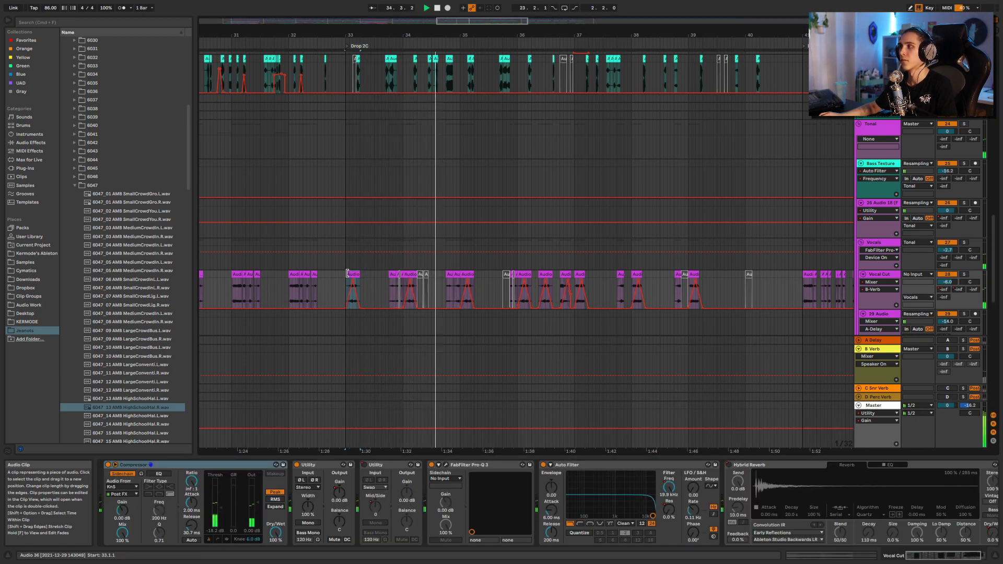
Reactivate all four return tracks and play Drop 2C from 33.1.1 again to compare it with the effects on.
{"action": "left_click", "coordinate": [947, 388]}
{"action": "left_click", "coordinate": [947, 398]}
{"action": "left_click", "coordinate": [947, 349]}
{"action": "left_click", "coordinate": [946, 341]}
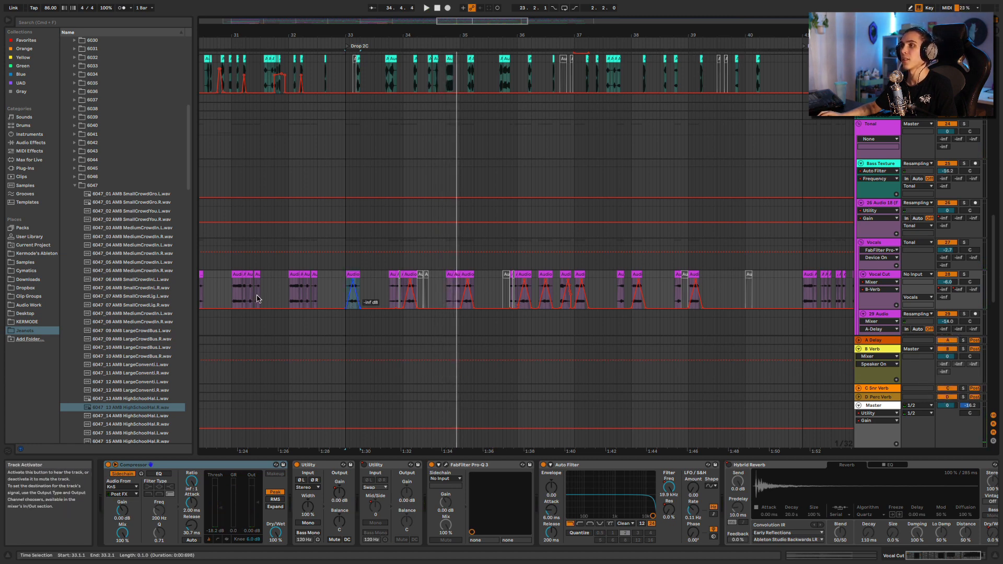
{"action": "left_click", "coordinate": [349, 255]}
{"action": "key", "text": "space"}
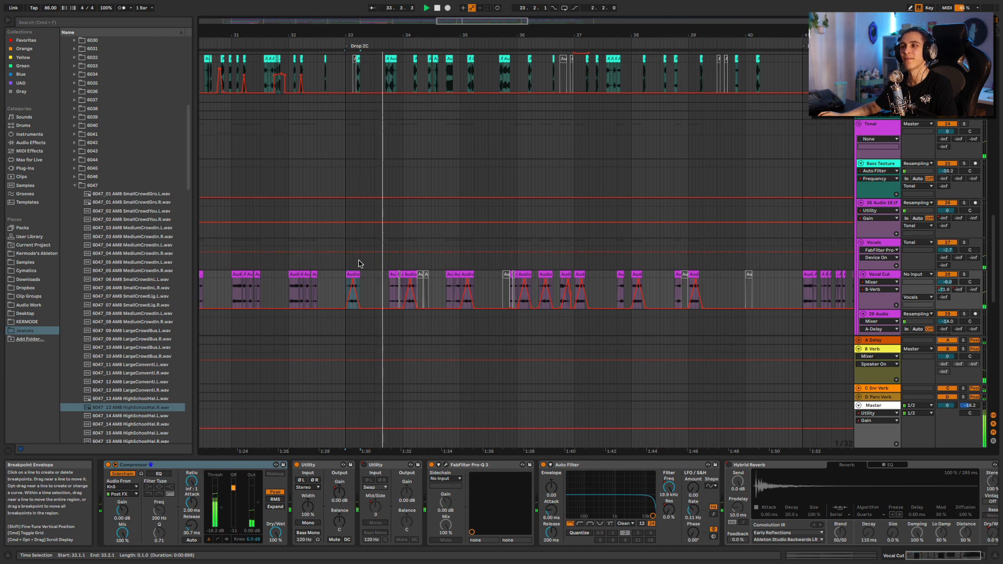
Examine the B-Verb send peaks on Vocal Cut across Drop 2C during playback, including the clip at 36.4.1, alongside the bass tracks.
{"action": "left_click_drag", "start_coordinate": [416, 36], "coordinate": [415, 2]}
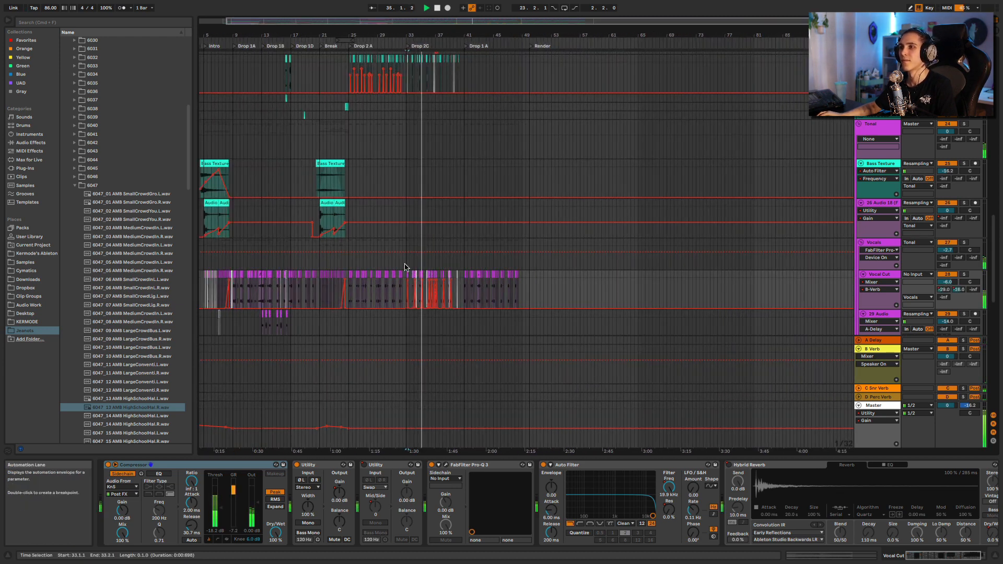
{"action": "left_click_drag", "start_coordinate": [372, 37], "coordinate": [448, 86]}
{"action": "scroll", "coordinate": [428, 206], "scroll_direction": "down", "scroll_amount": 3}
{"action": "left_click", "coordinate": [522, 215]}
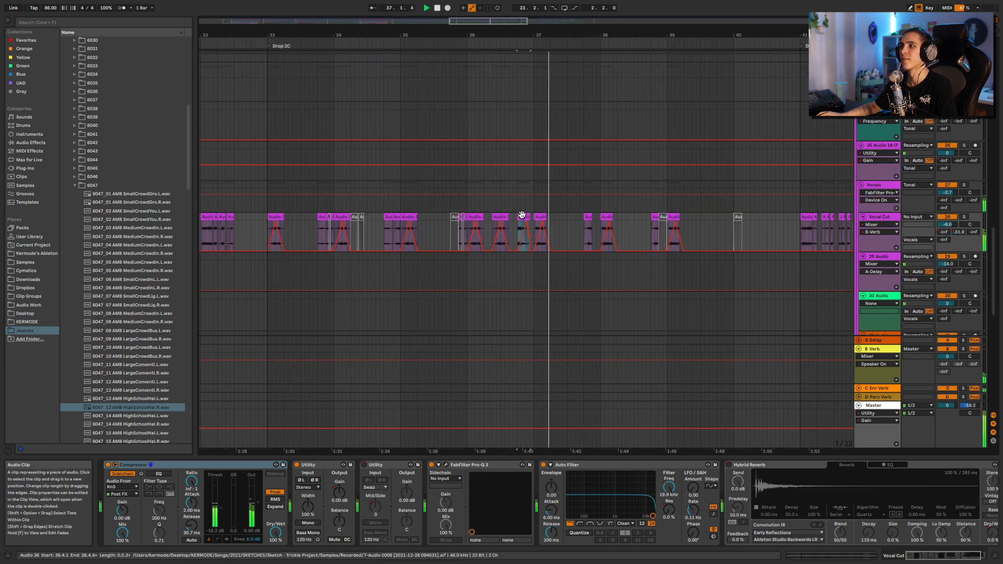
{"action": "scroll", "coordinate": [523, 216], "scroll_direction": "up", "scroll_amount": 4}
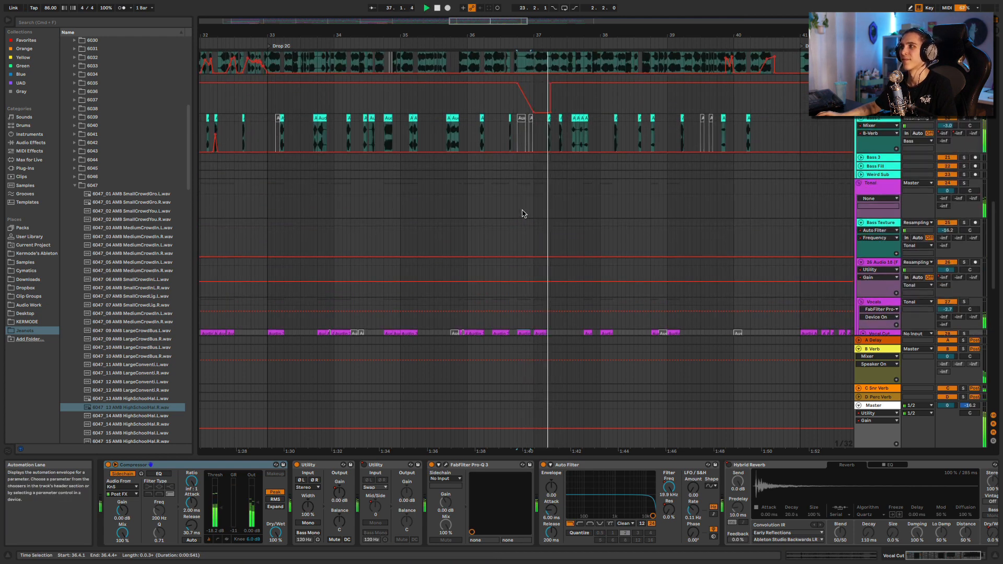
{"action": "scroll", "coordinate": [525, 218], "scroll_direction": "up", "scroll_amount": 2}
{"action": "key", "text": "space"}
{"action": "scroll", "coordinate": [524, 217], "scroll_direction": "down", "scroll_amount": 2}
{"action": "scroll", "coordinate": [269, 288], "scroll_direction": "down", "scroll_amount": 2}
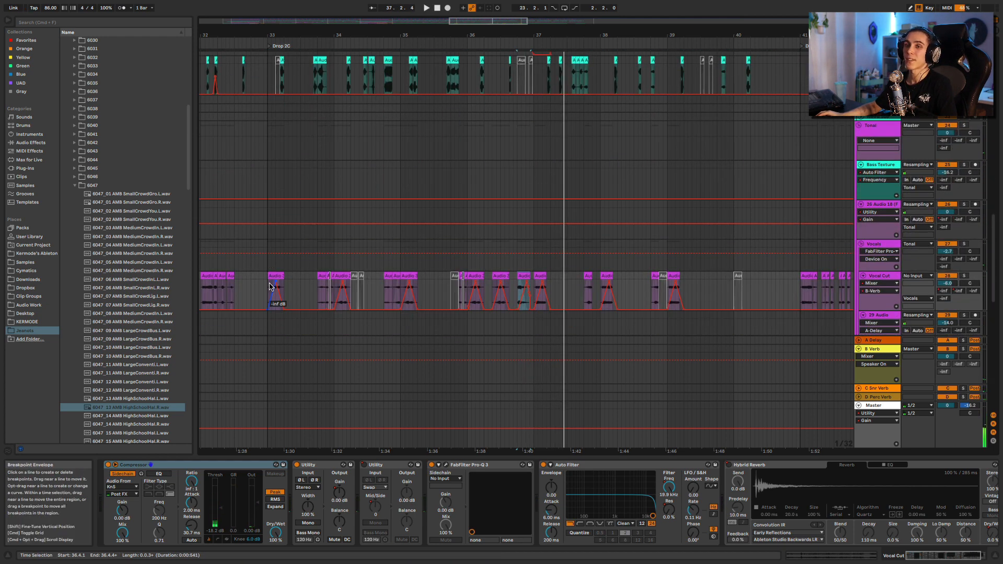